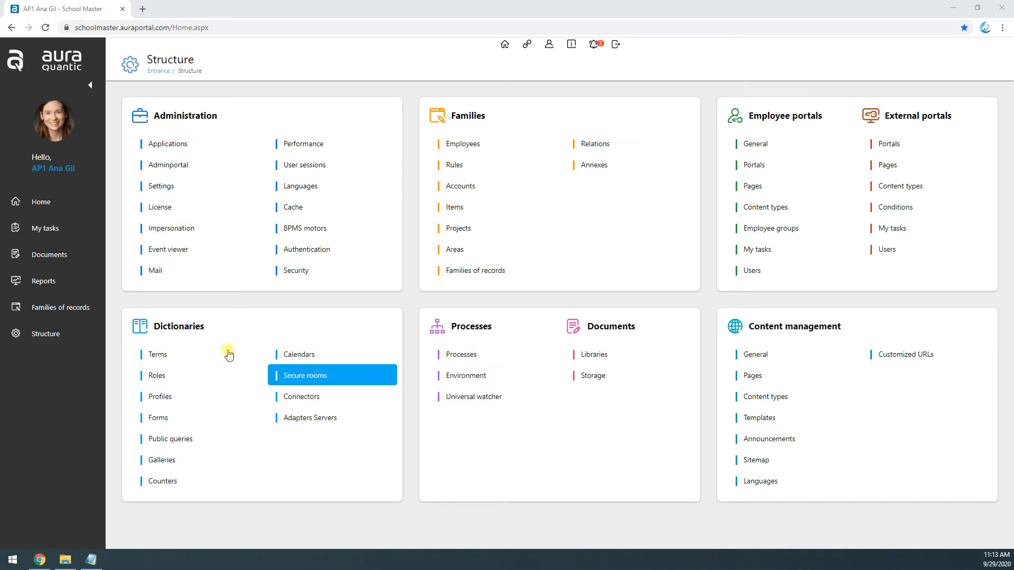
Step: Open the Product request UW view from the Universal watcher settings in the Structure area
click(62, 290)
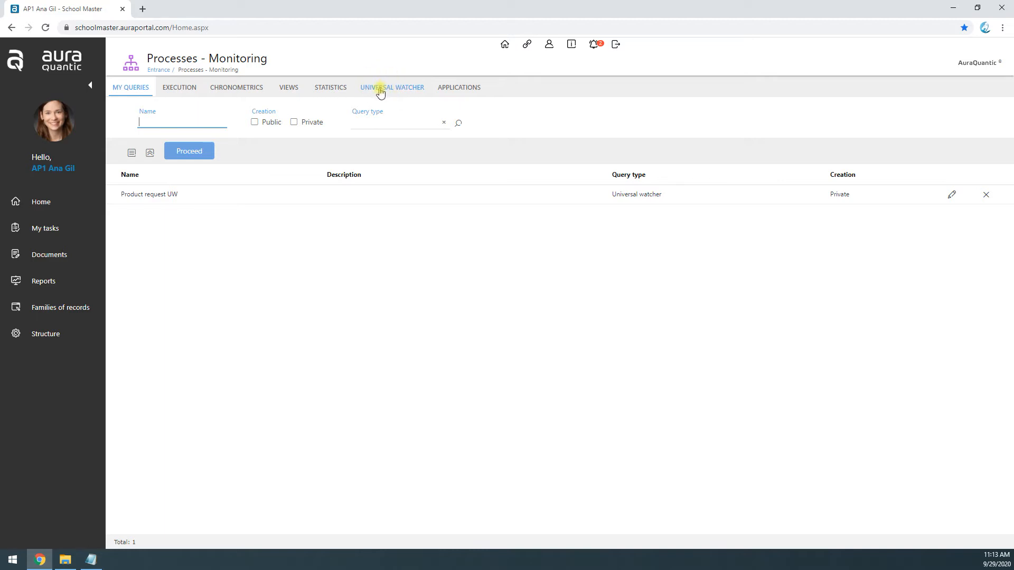
click(38, 334)
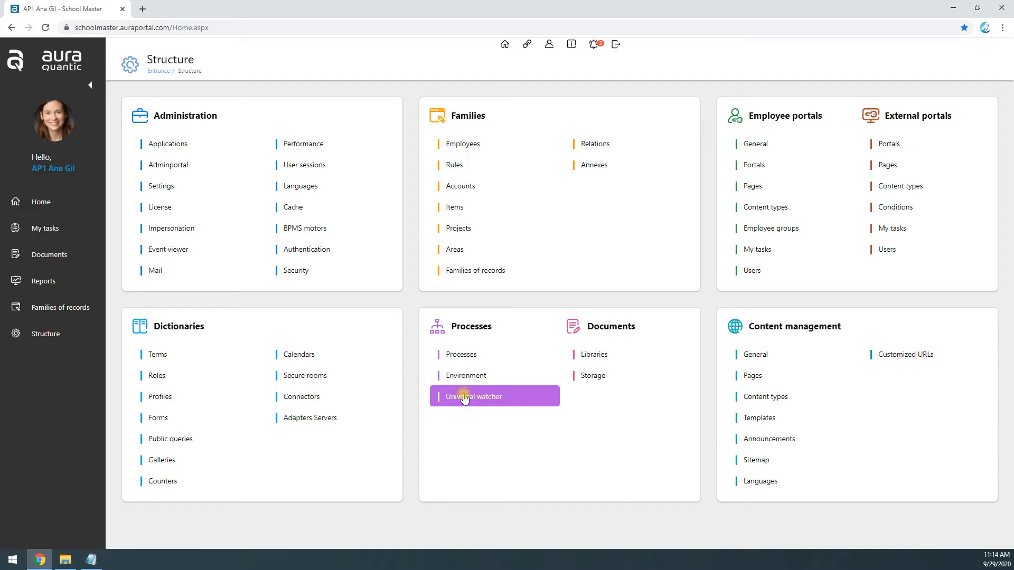
click(462, 398)
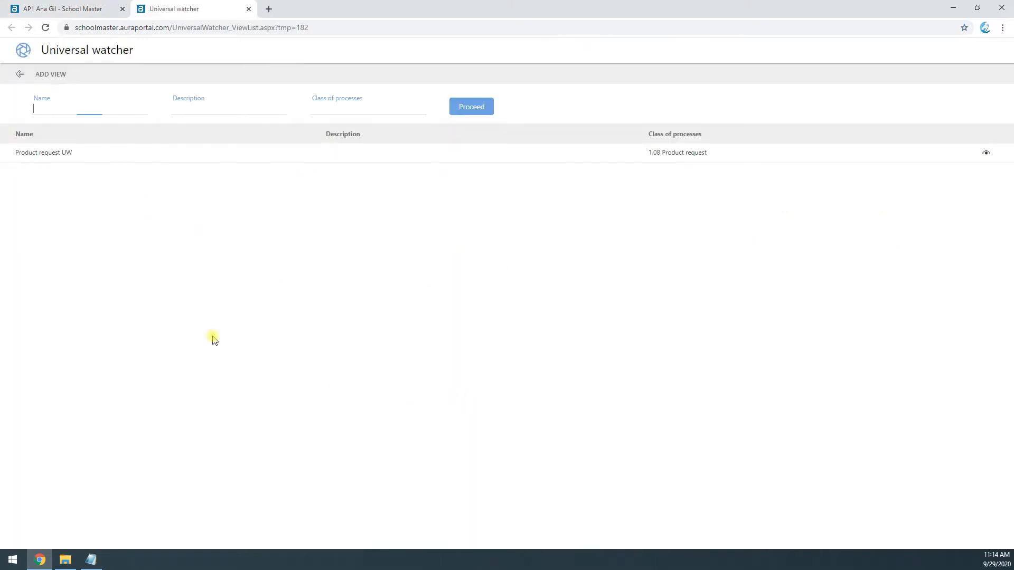
click(67, 153)
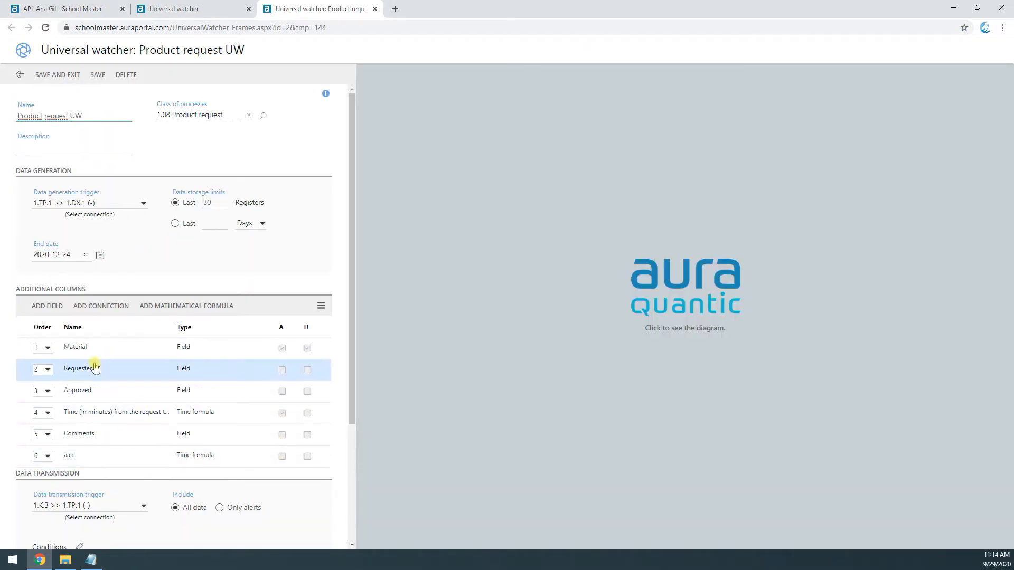
Step: Review the Product request UW data generation, additional columns, data transmission, recipients and process diagram, then close the view
drag(19, 290, 87, 291)
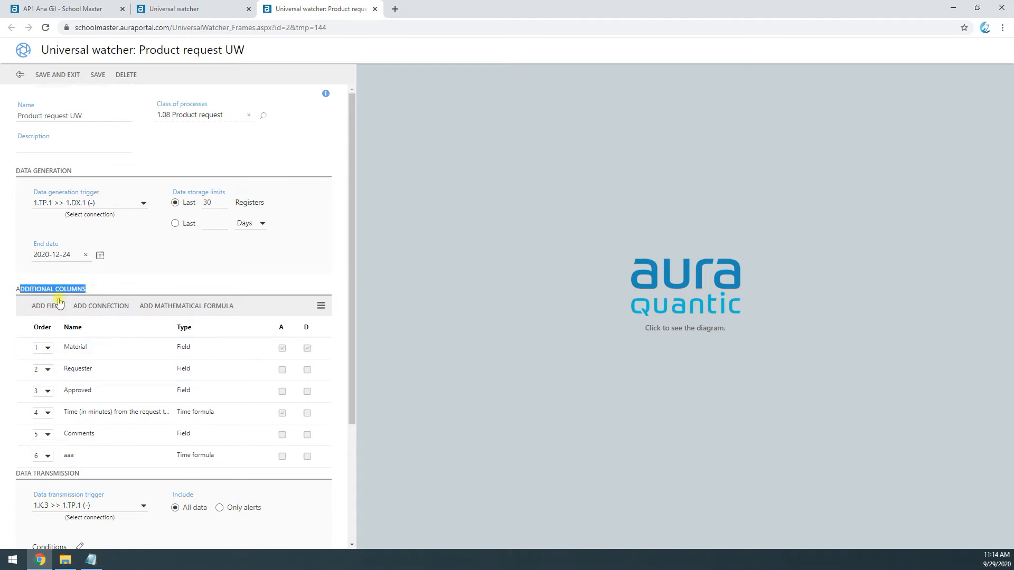
scroll(102, 398, down, 3)
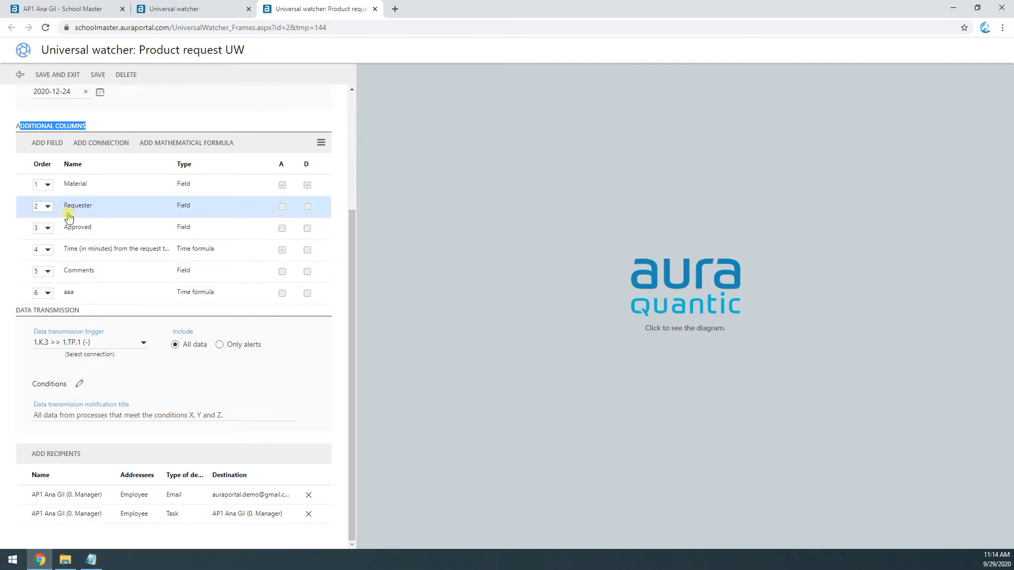
scroll(106, 317, up, 3)
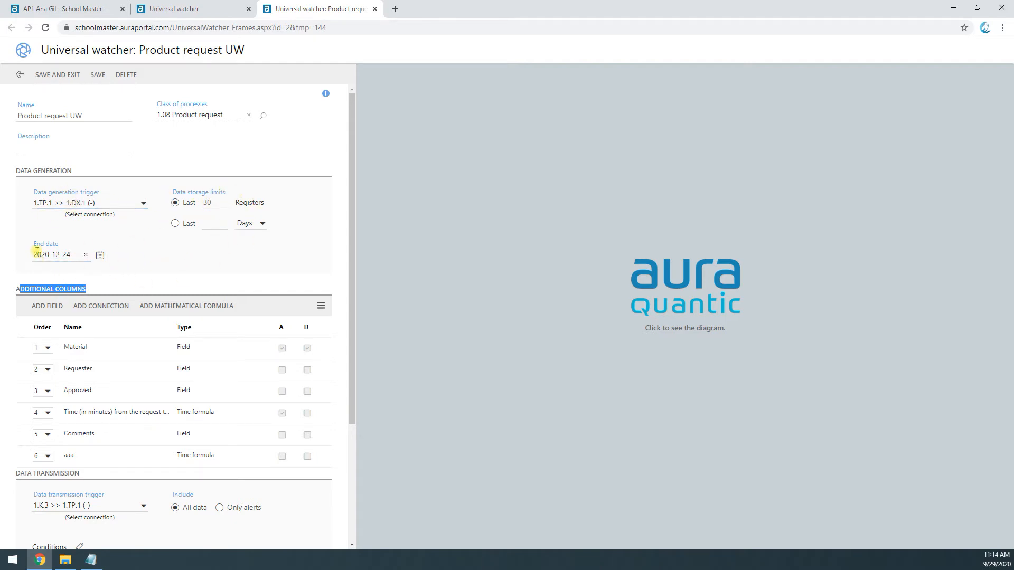
scroll(199, 330, down, 1)
scroll(200, 330, down, 3)
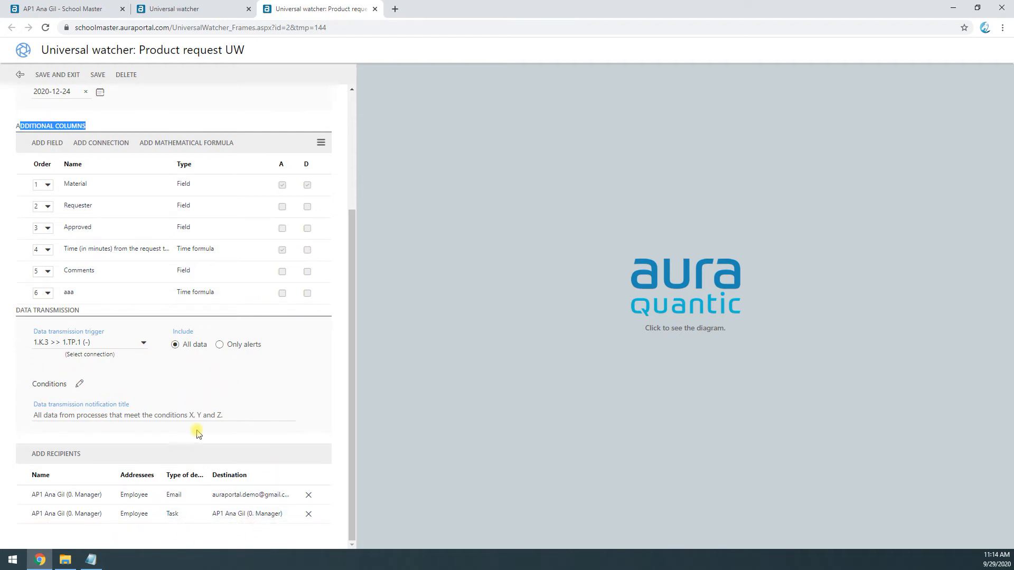
scroll(188, 422, up, 3)
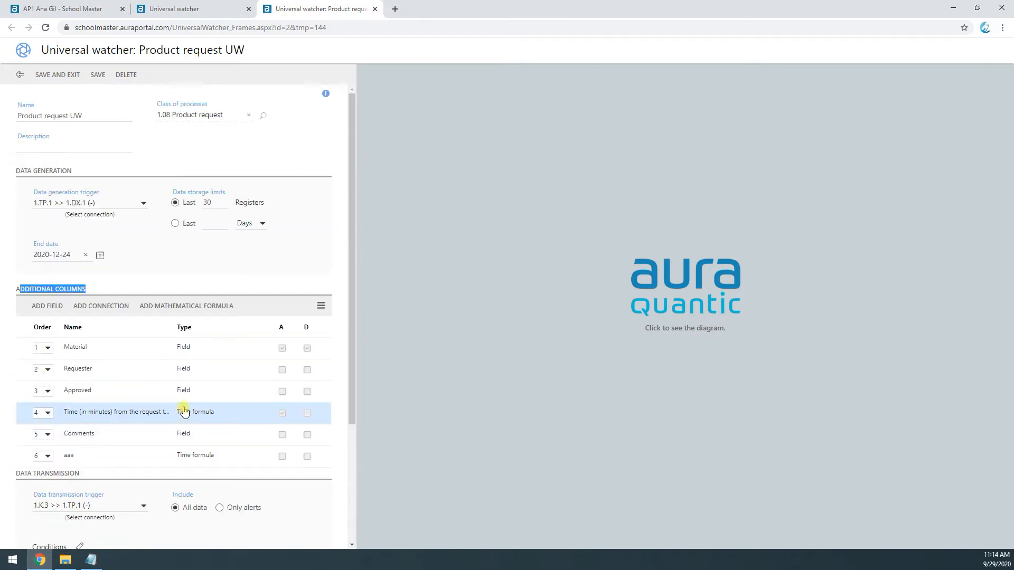
click(664, 290)
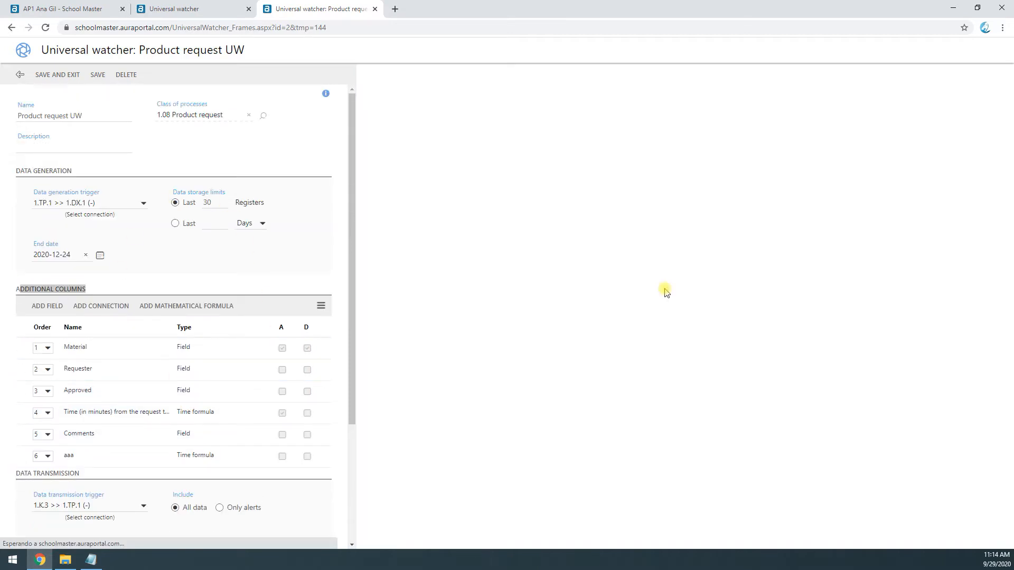
scroll(90, 412, down, 3)
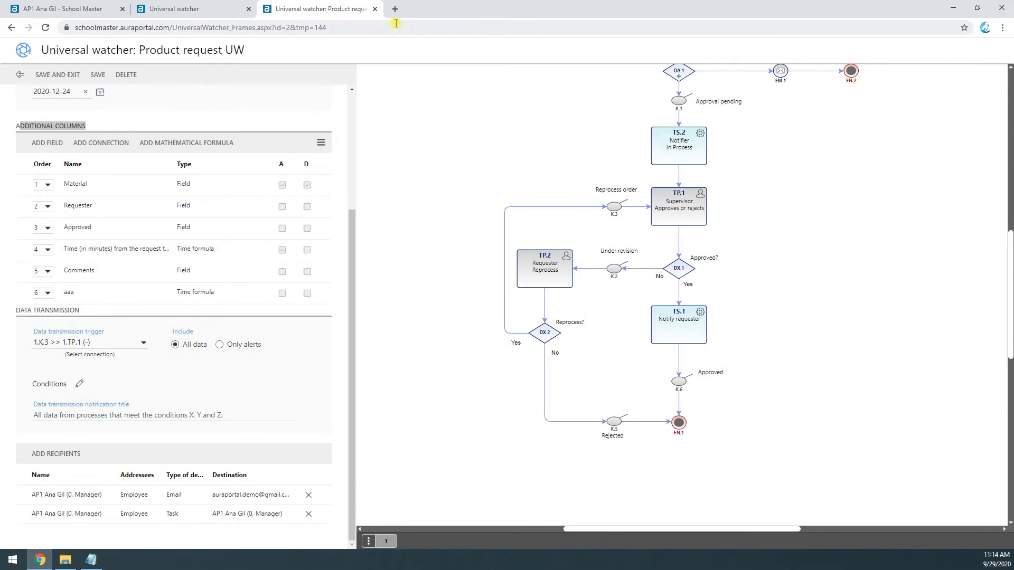
click(375, 9)
Step: Run the Product request UW query from the process monitoring reports without filters, then close the query and universal watcher pages
click(87, 9)
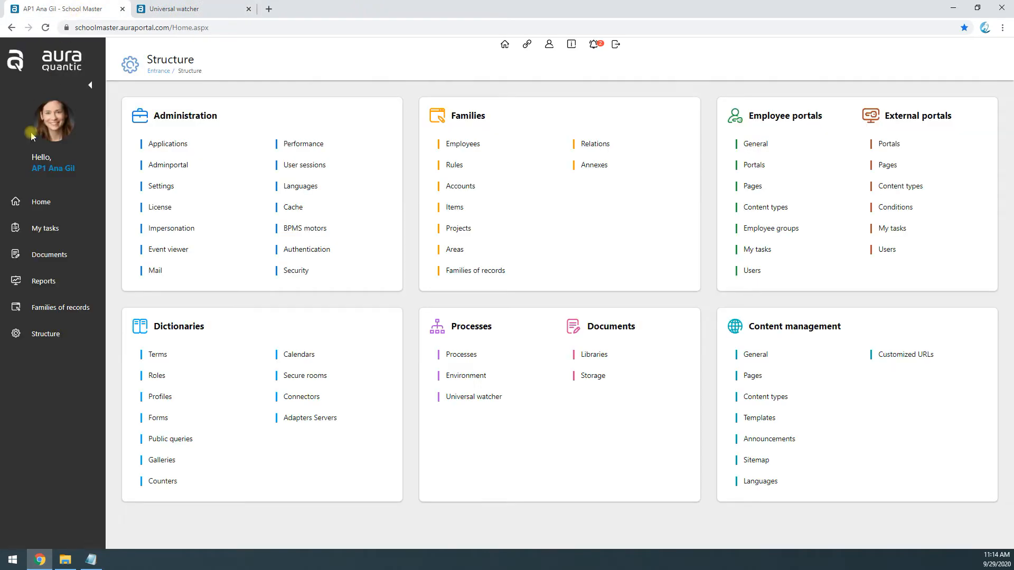
click(43, 282)
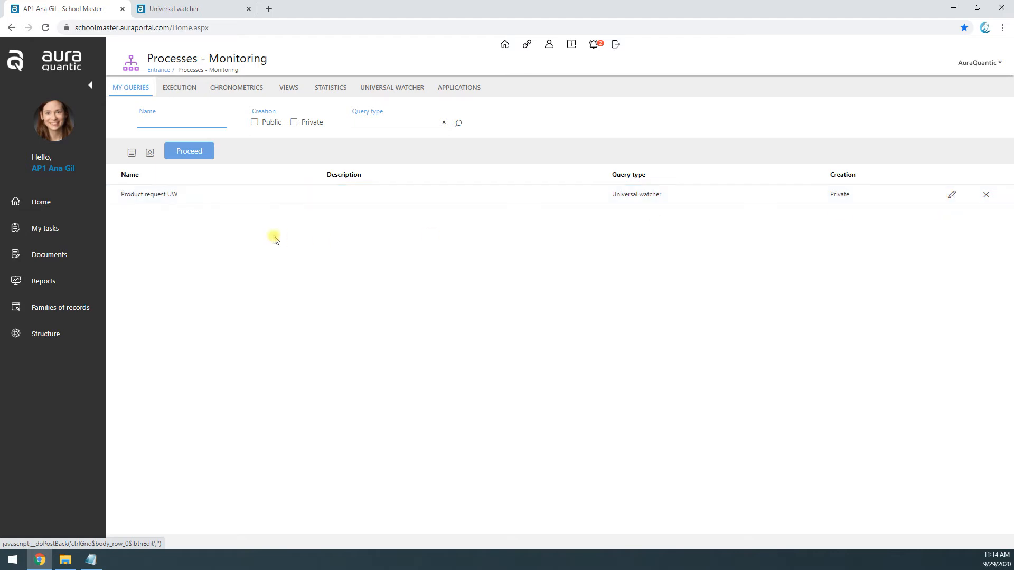
click(150, 198)
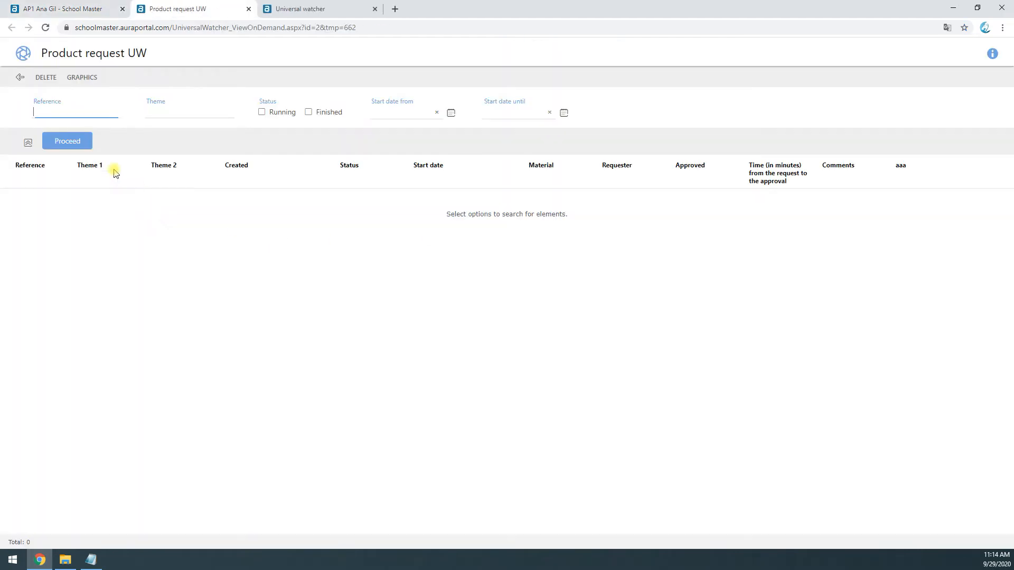
click(68, 141)
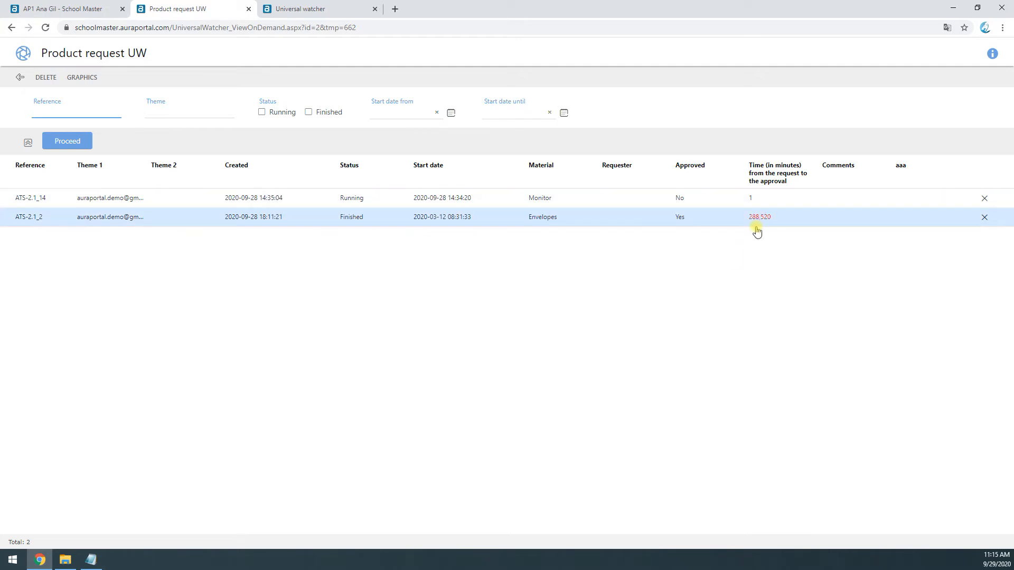
click(249, 9)
click(197, 9)
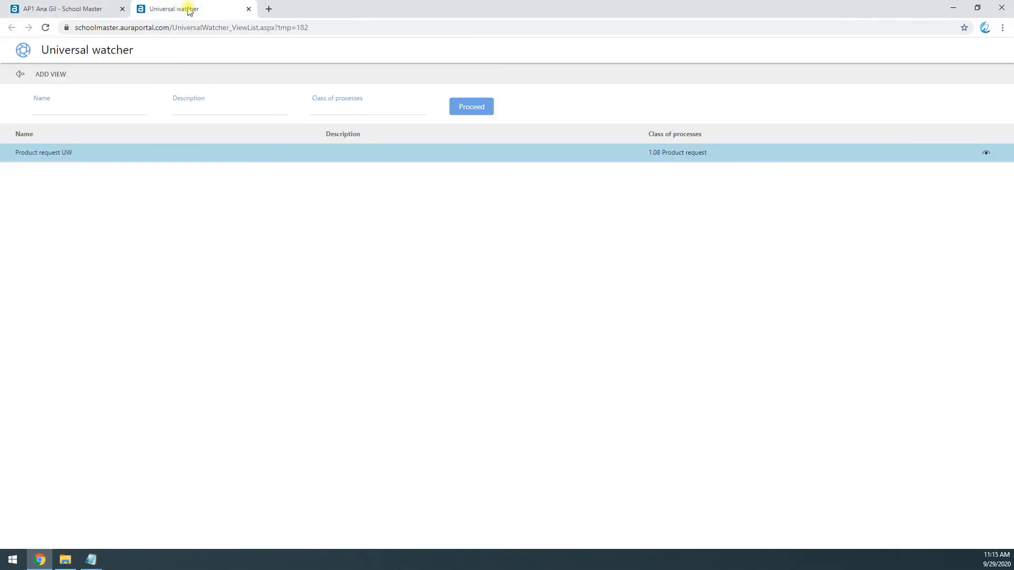
click(249, 9)
Step: Create a new universal watcher view named AAAA for the process class 1.08 Product request
click(64, 328)
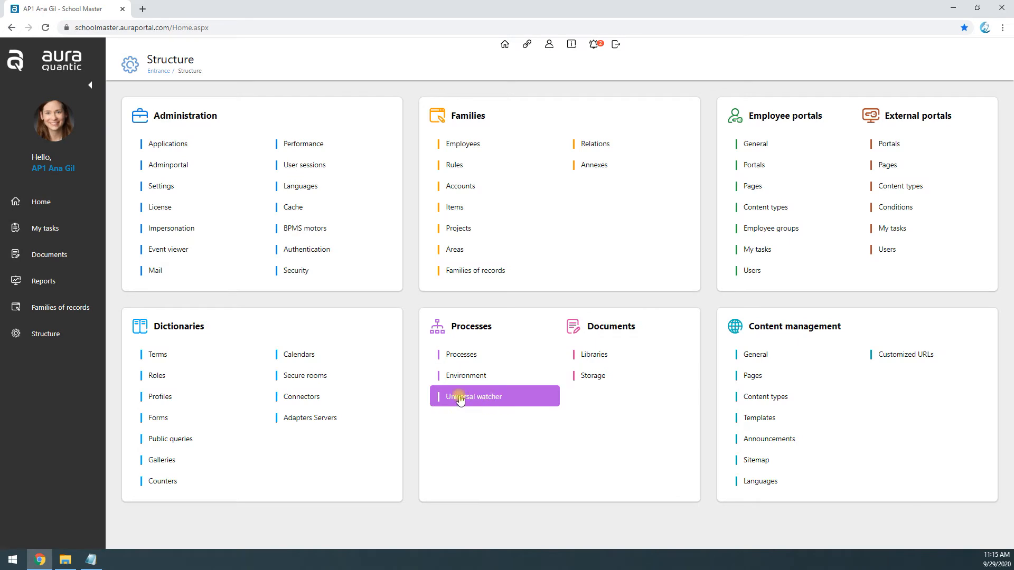
click(474, 397)
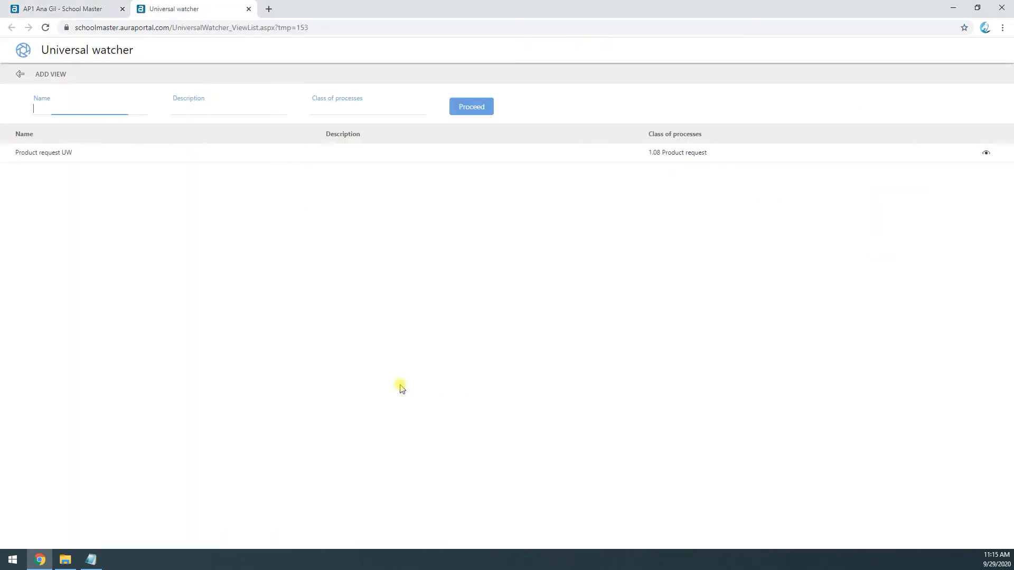
click(53, 80)
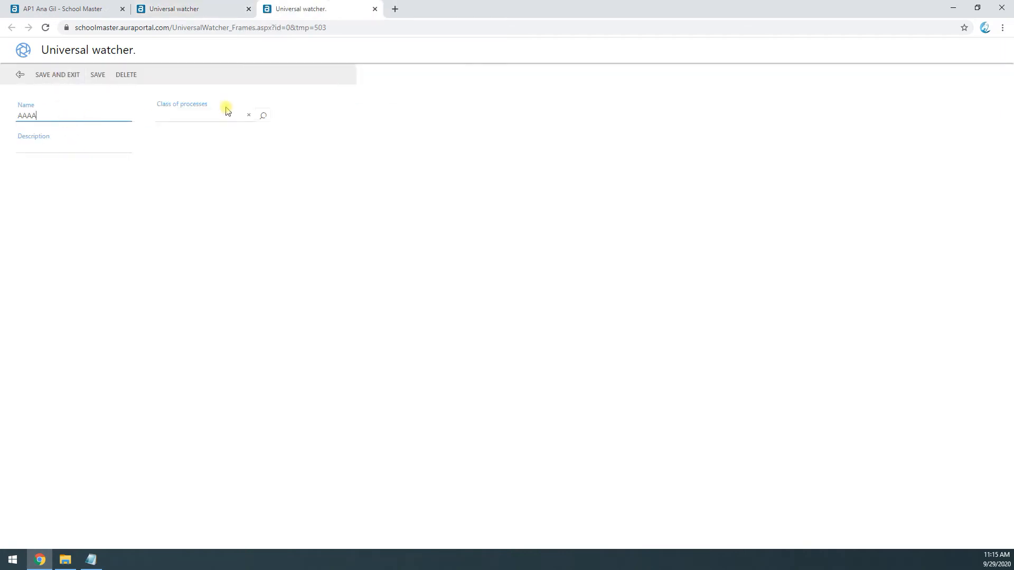
click(267, 119)
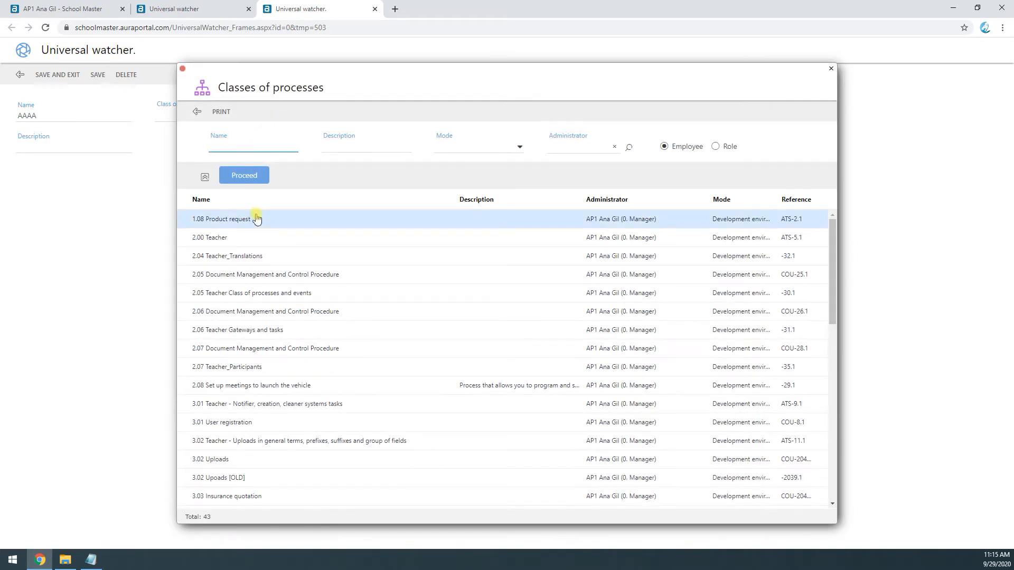
click(256, 219)
click(61, 179)
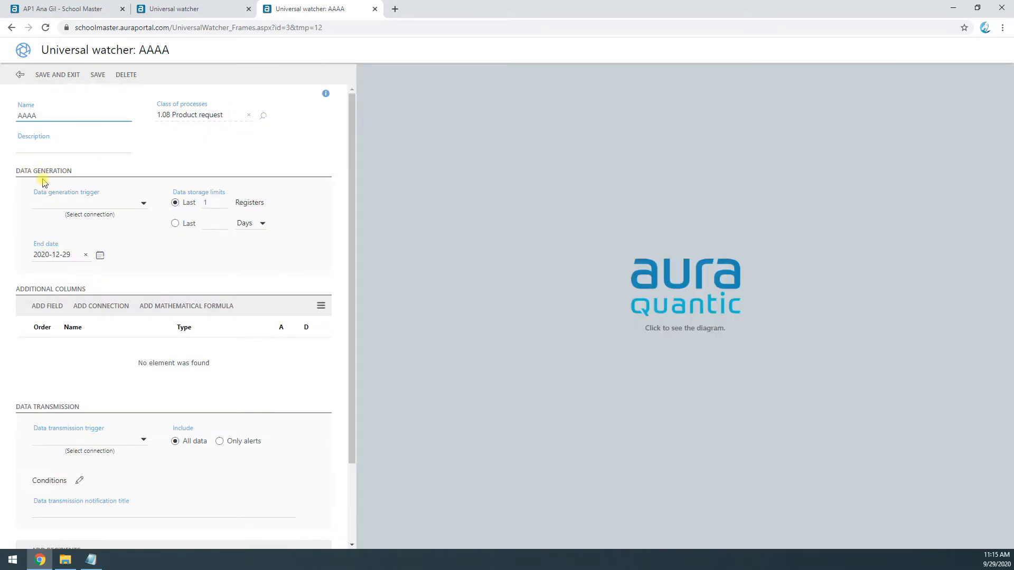
Step: Display the process diagram and set the data generation trigger to the connection 1.DX.1 >> 1.K.2 (No)
click(637, 282)
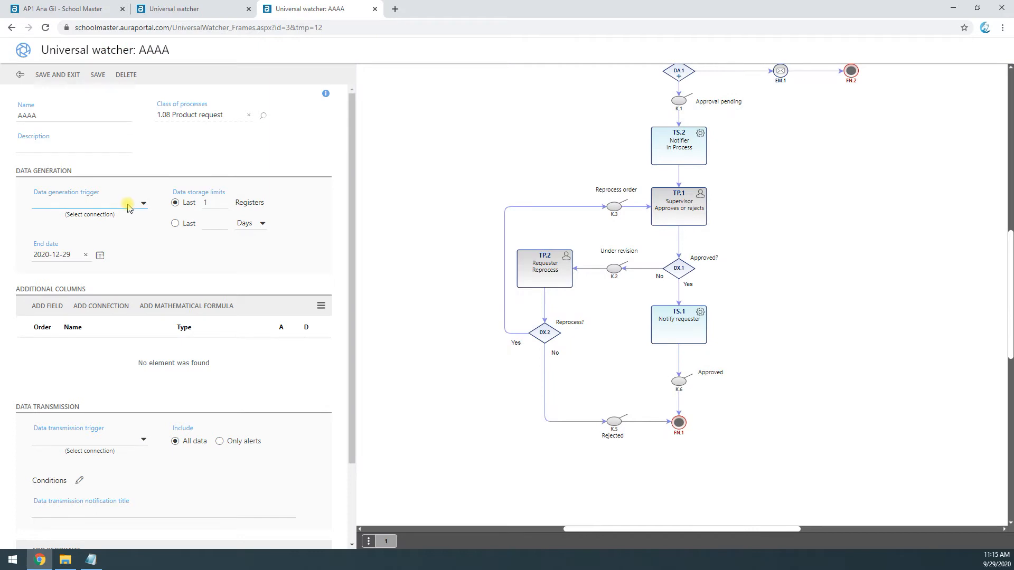
click(97, 208)
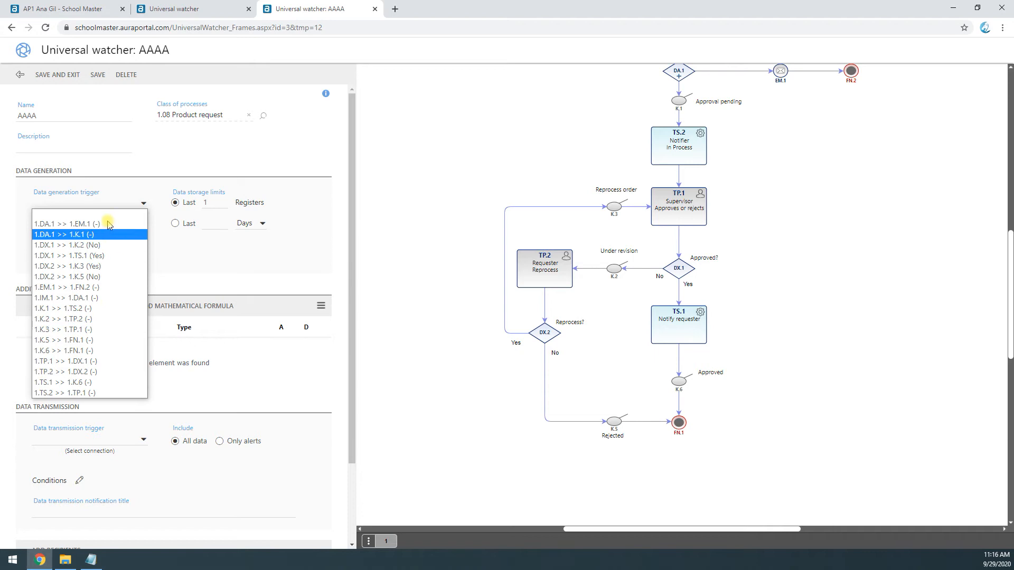
click(77, 245)
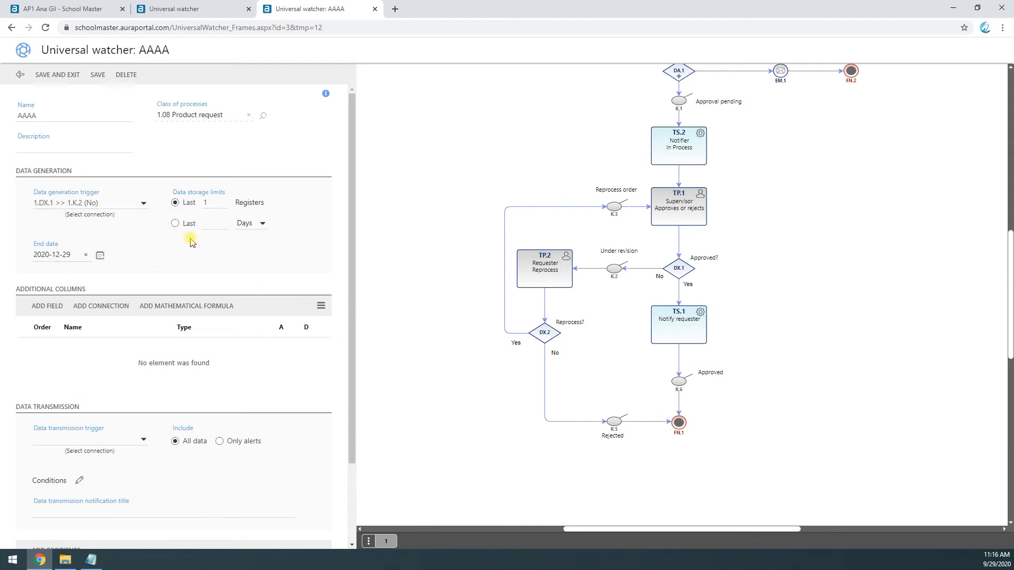
Step: Limit the data storage to the last 7 days and leave the number of registers empty
click(204, 203)
double_click(218, 203)
click(176, 223)
click(211, 227)
click(263, 223)
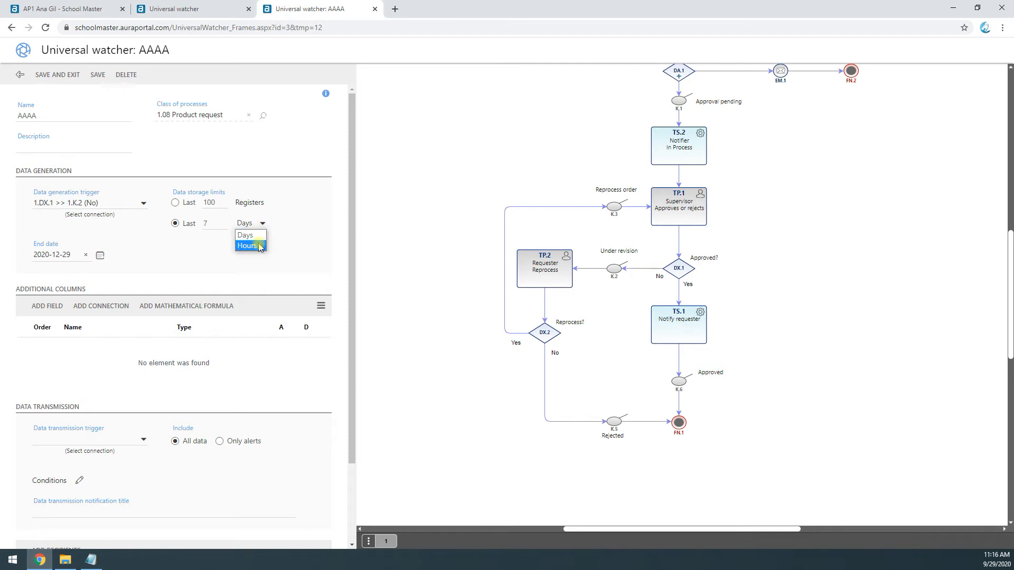
click(140, 250)
click(195, 208)
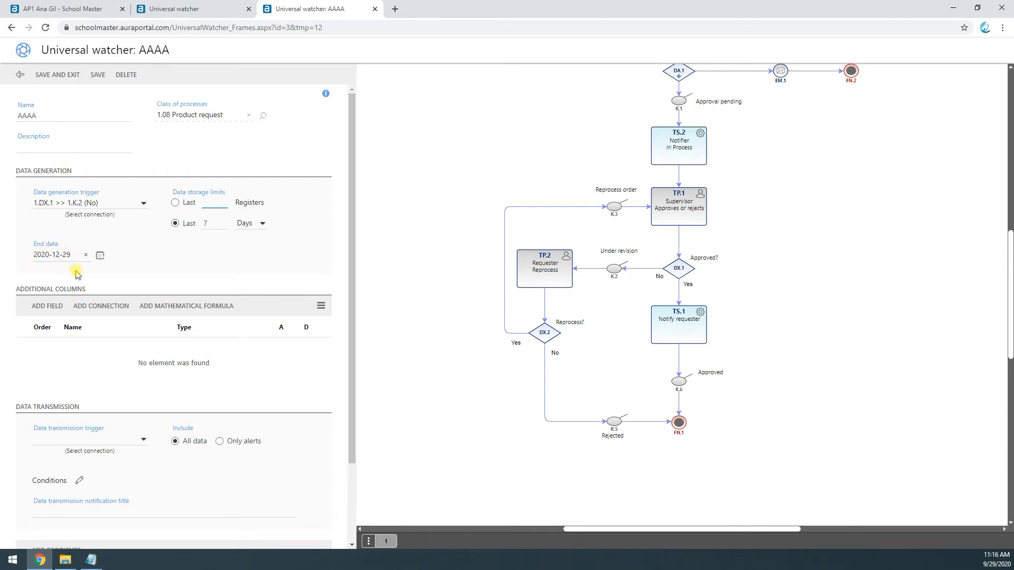
click(46, 254)
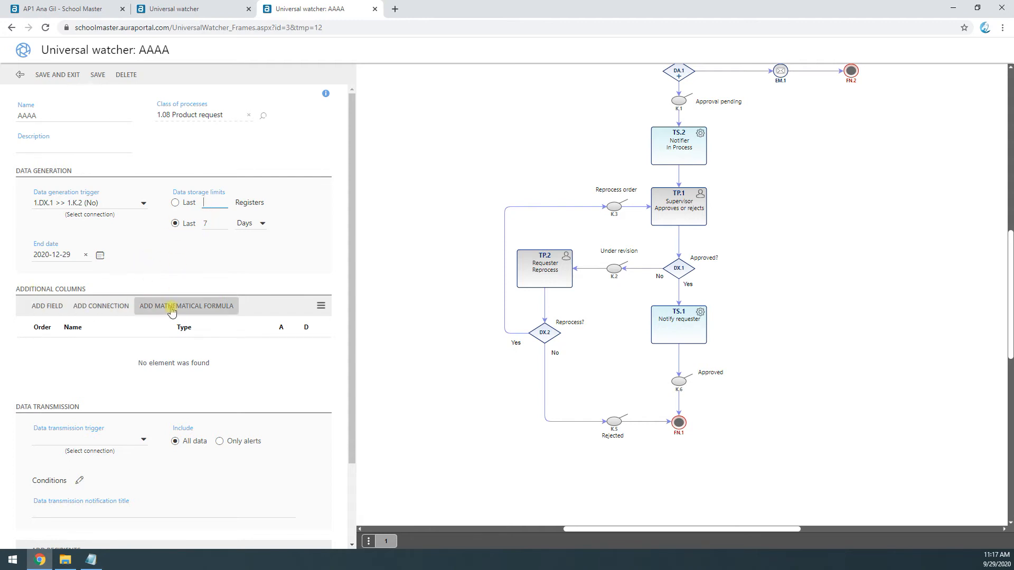
Step: Add and save an additional field column named Item that uses the panel field 3_Material
click(57, 311)
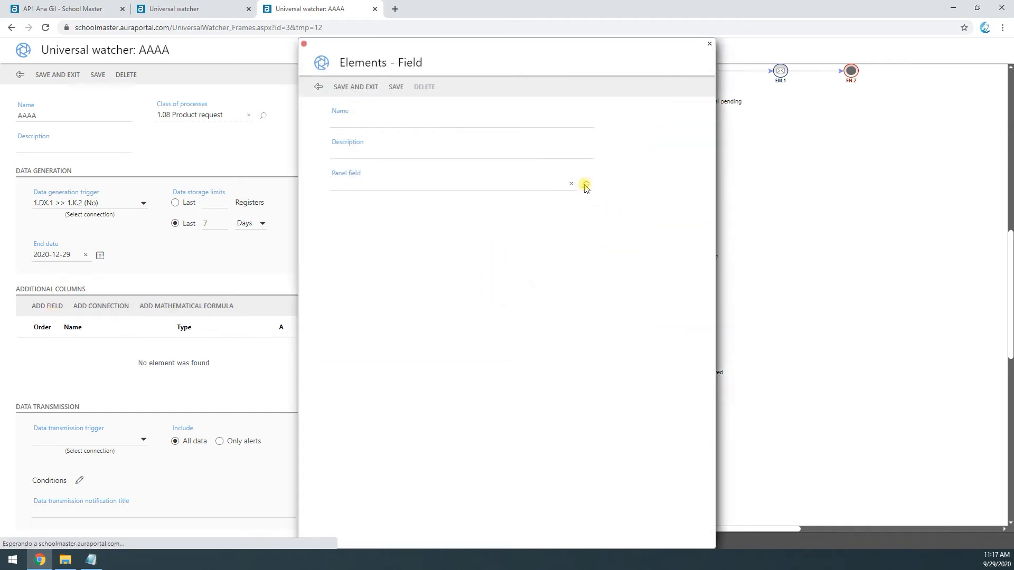
click(584, 186)
drag(334, 337, 332, 336)
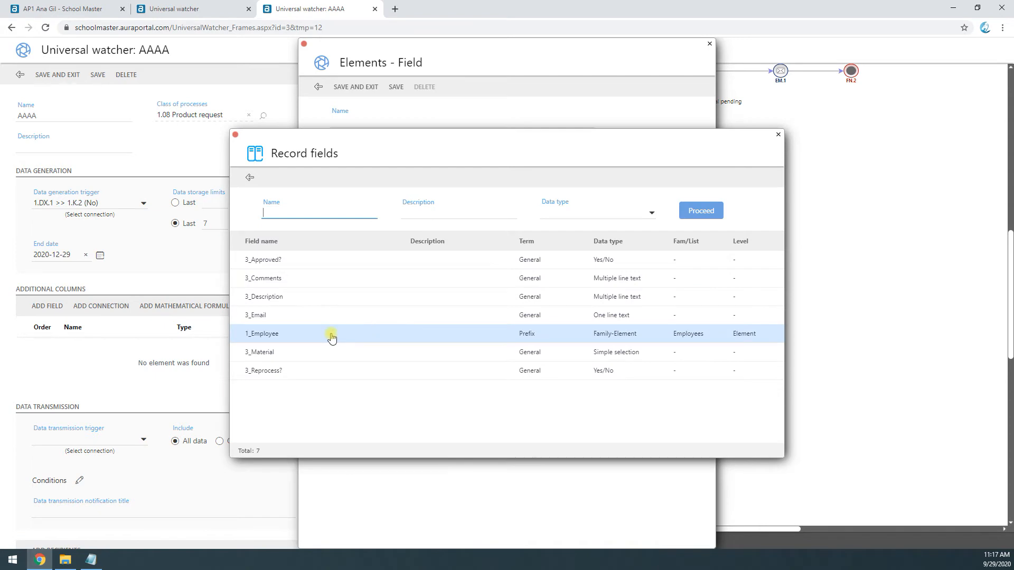
click(279, 353)
click(367, 122)
text(Tem)
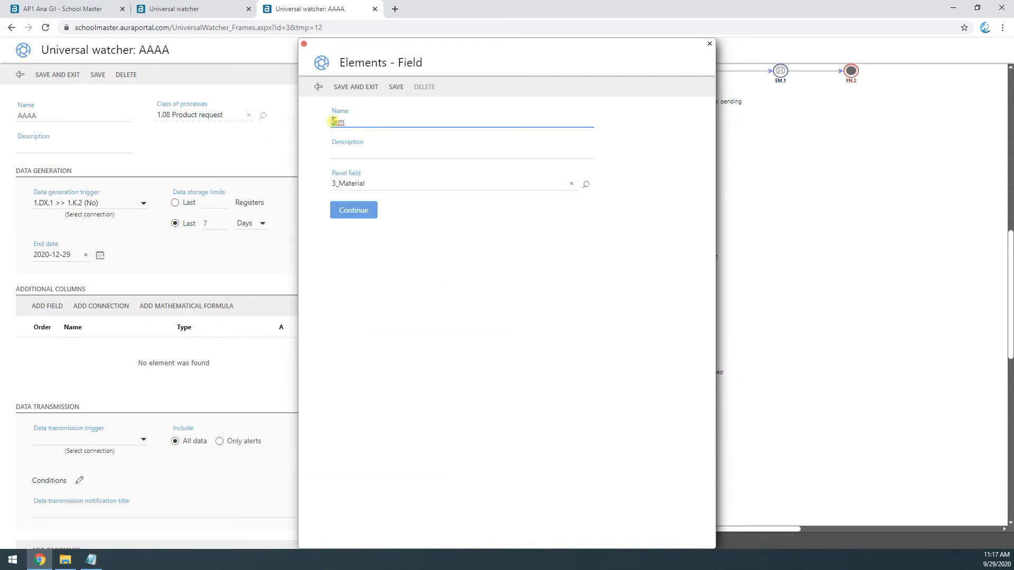
click(352, 210)
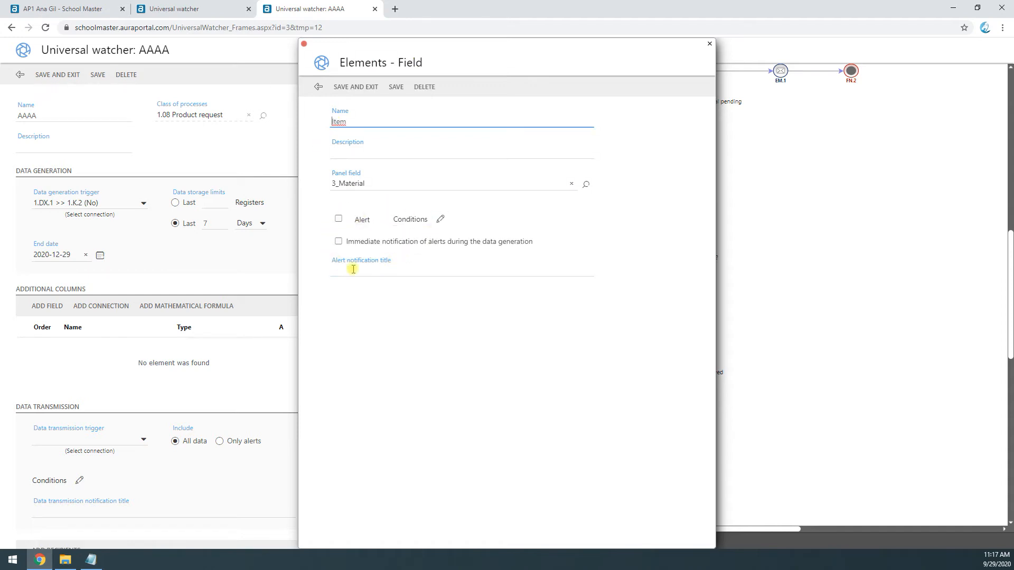
click(355, 87)
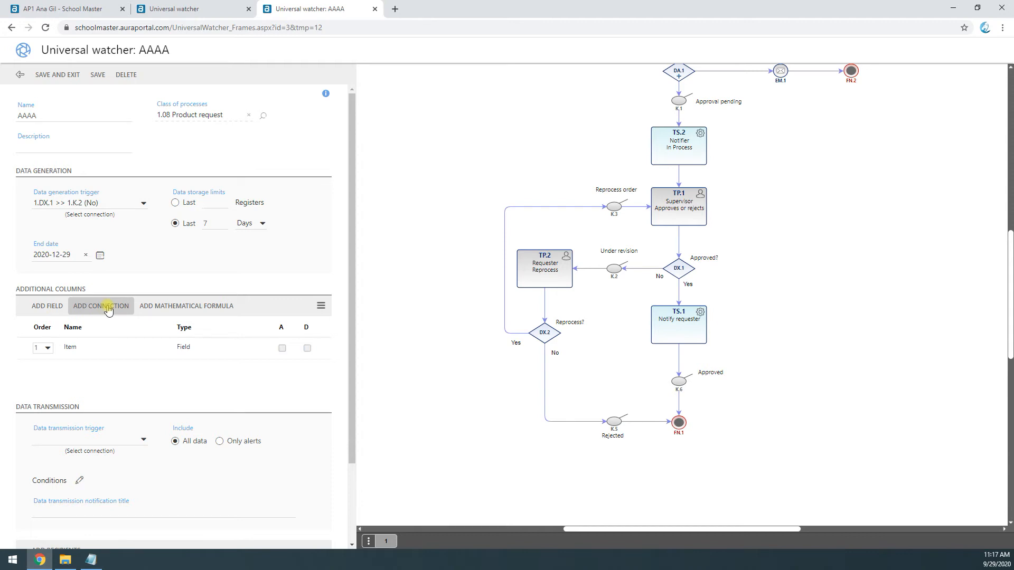
Step: Examine the mathematical formula column form and its panel field selector, and leave without adding a formula
click(180, 308)
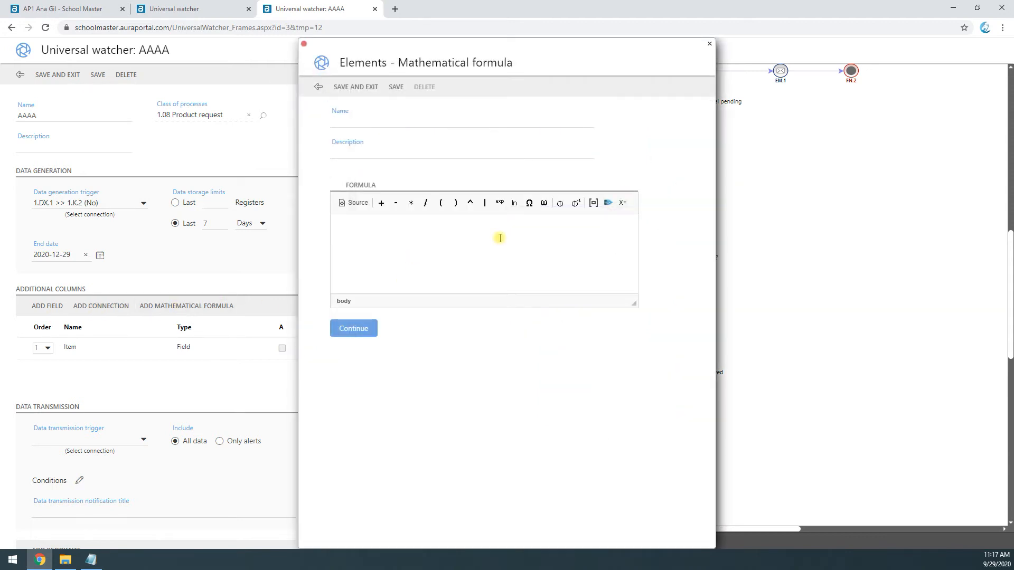
click(593, 203)
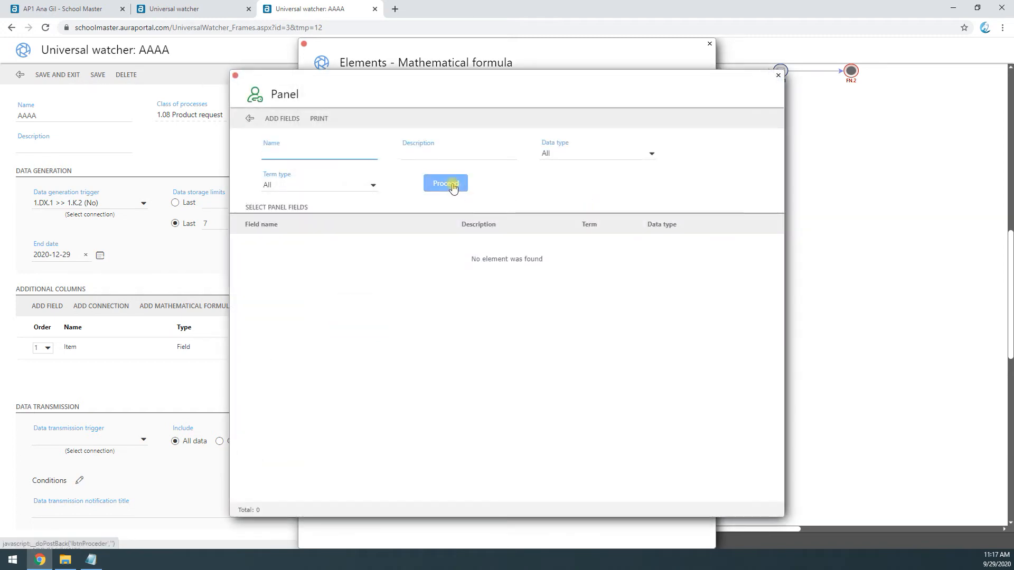
click(251, 120)
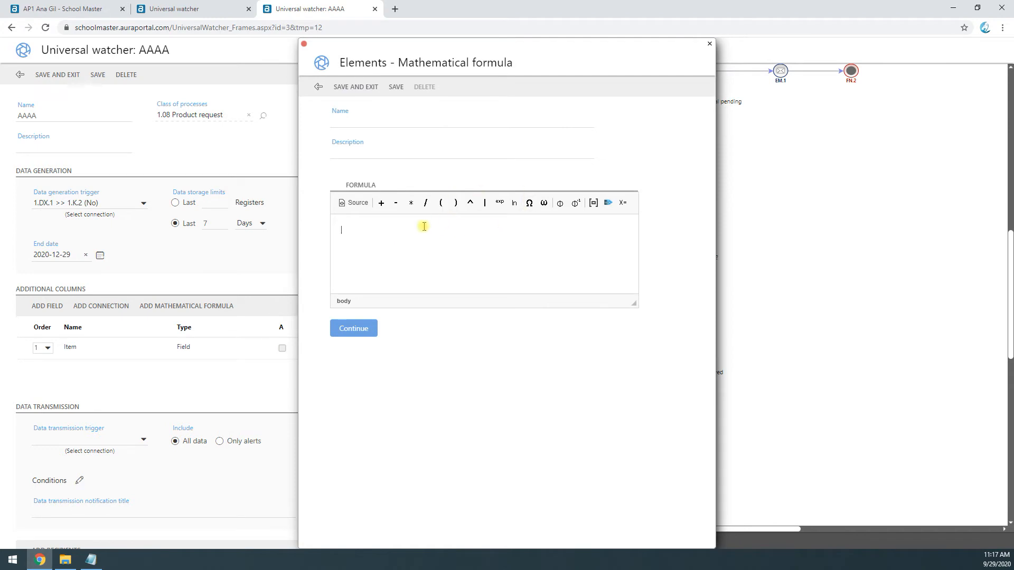
click(368, 240)
click(318, 87)
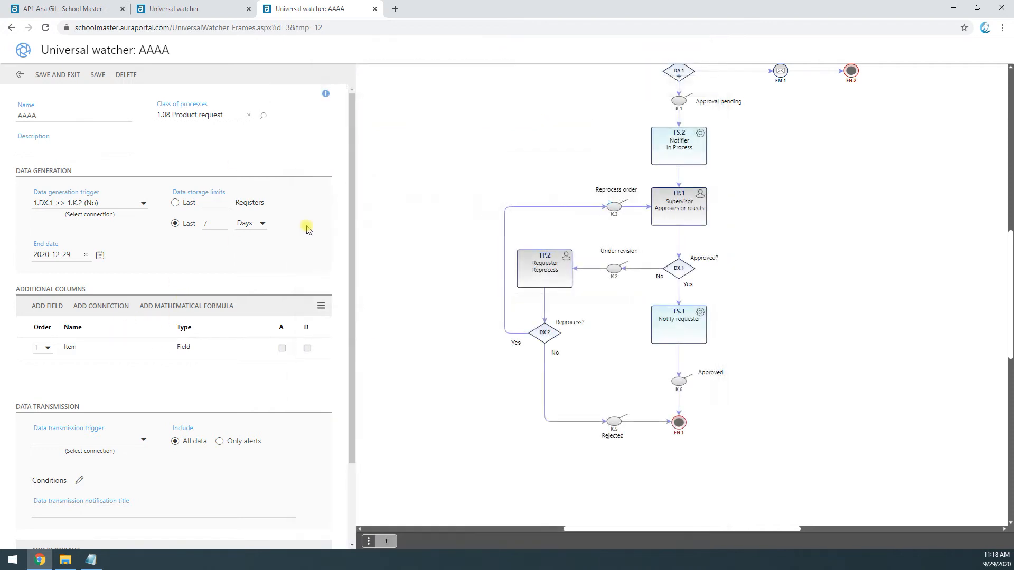
Step: Create a time formula column named Process duration that calculates the period between two dates in natural minutes
mouse_move(314, 314)
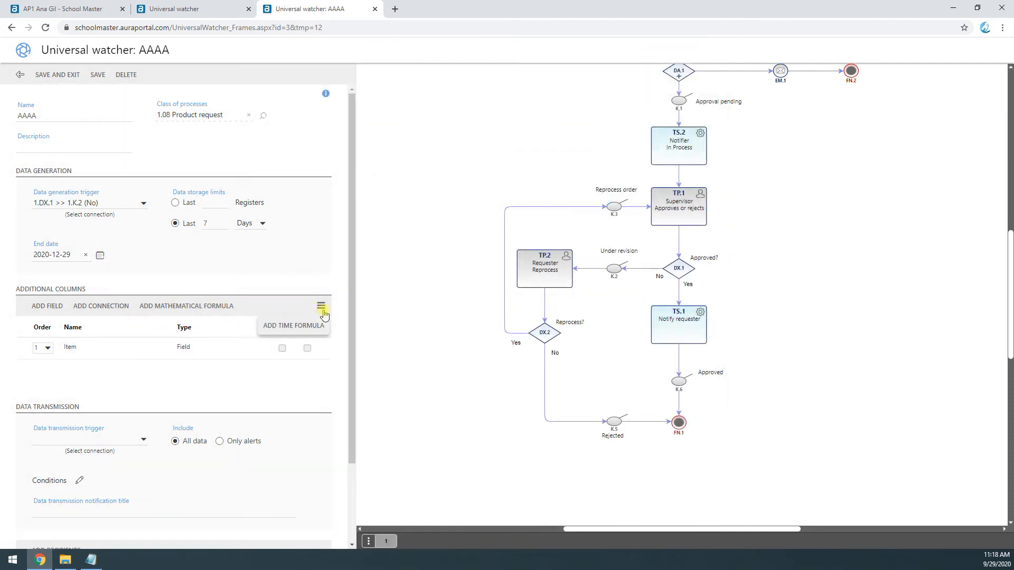
click(312, 331)
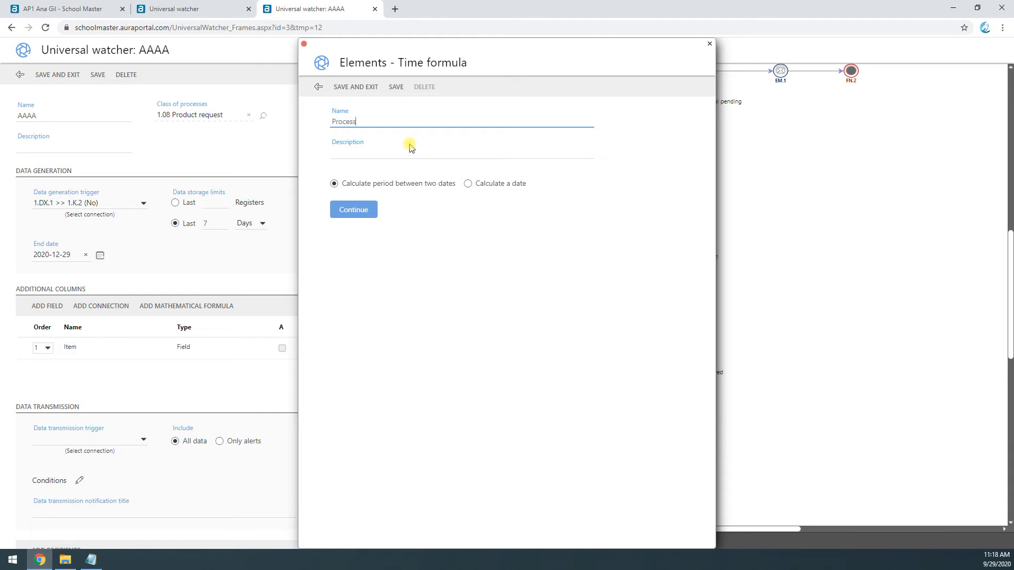
text(Process duration)
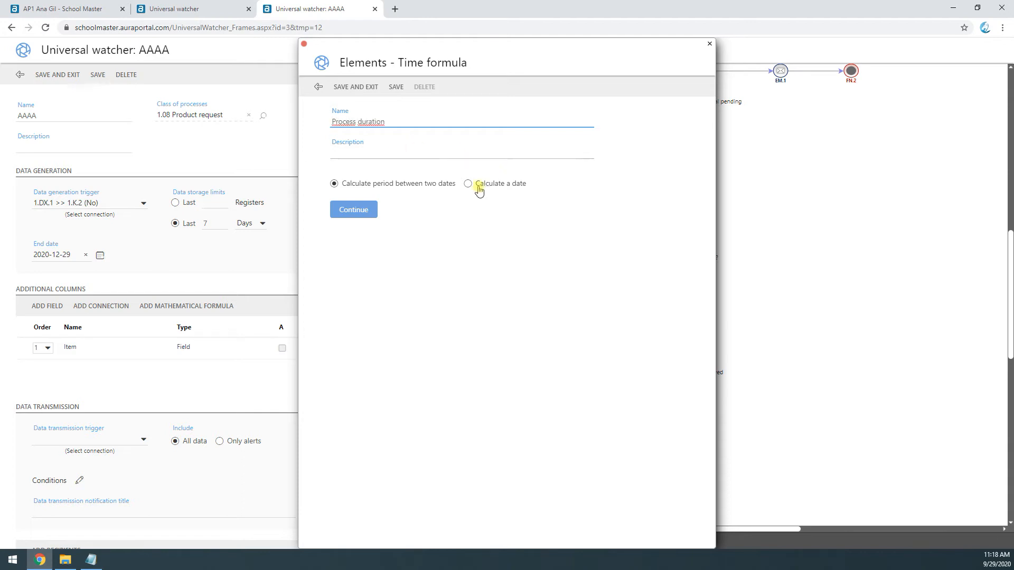
click(374, 207)
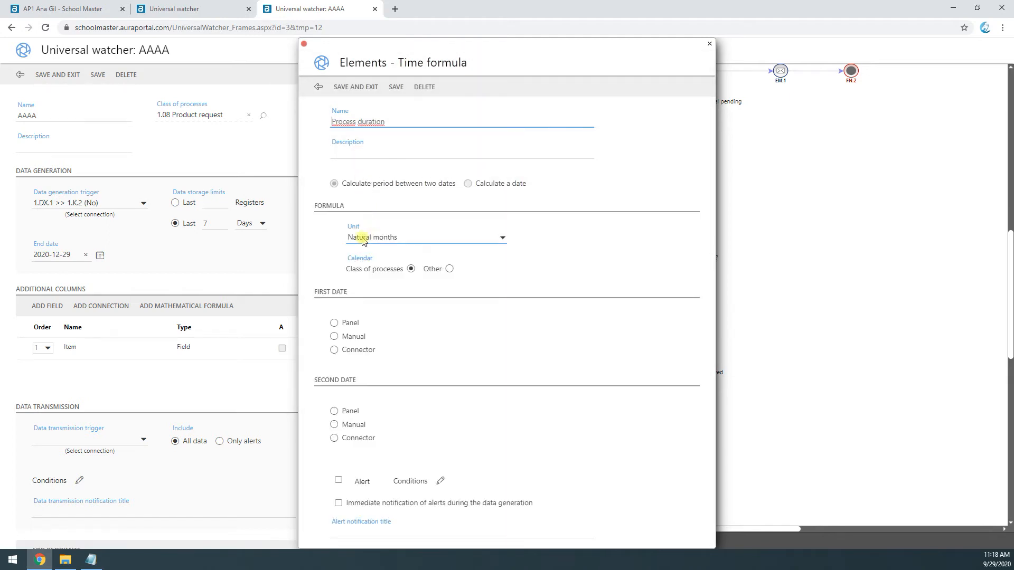
drag(318, 206, 346, 233)
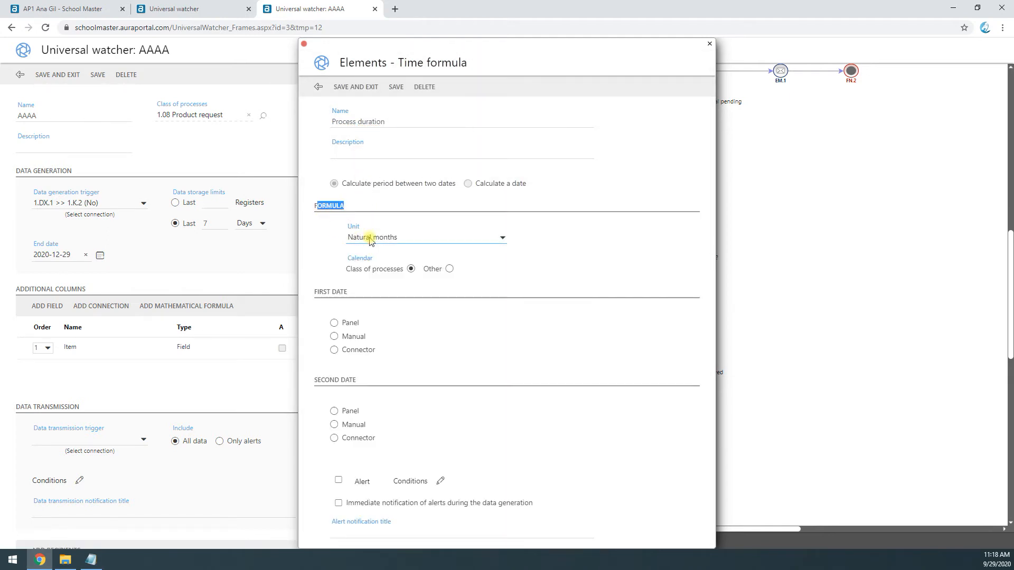
click(370, 238)
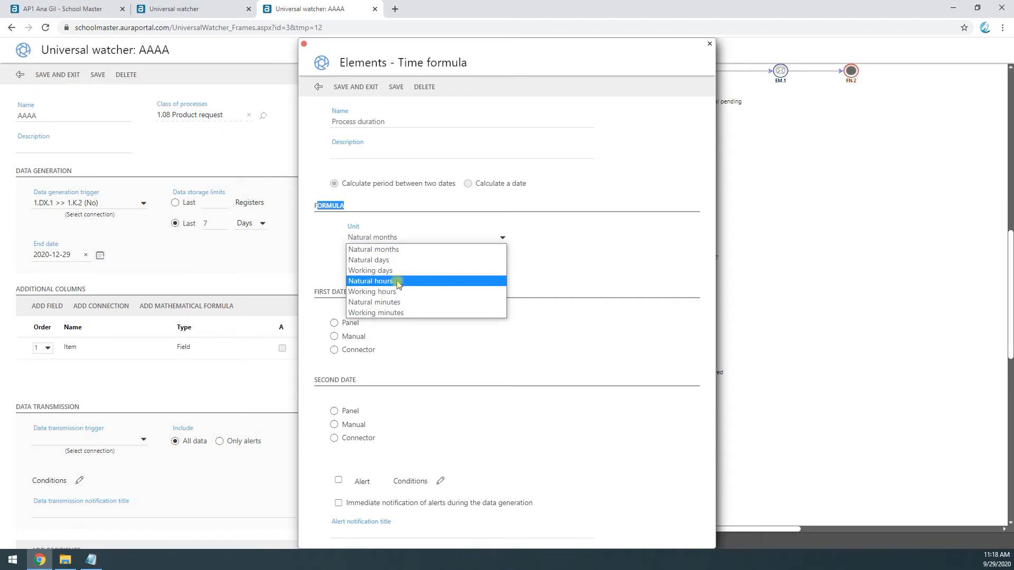
click(393, 303)
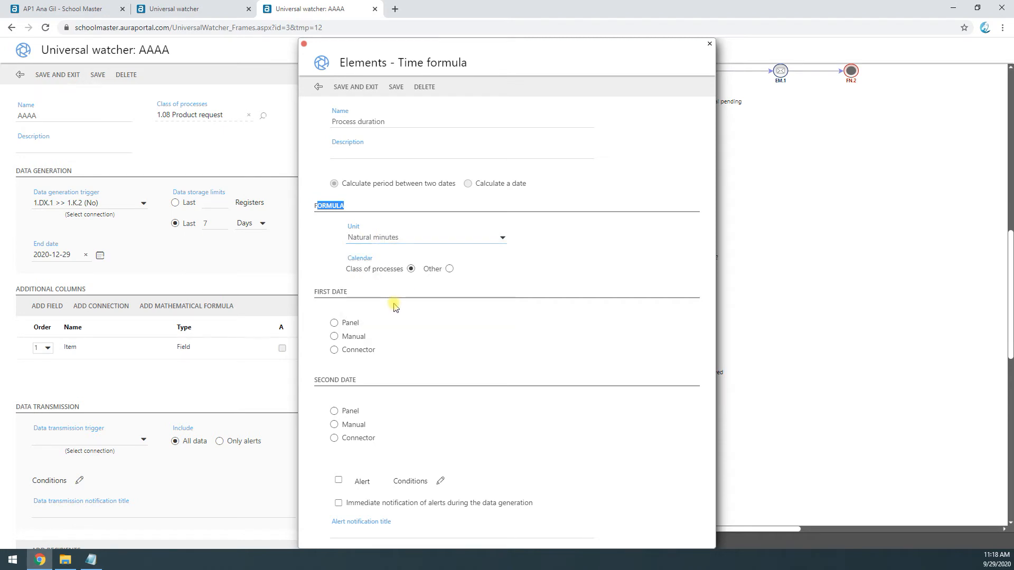
Step: Set the first date to connector 1.IM.1 >> 1.DA.1 and the second to 1.TP.1 >> 1.DX.1, and save the time formula
click(335, 351)
click(463, 351)
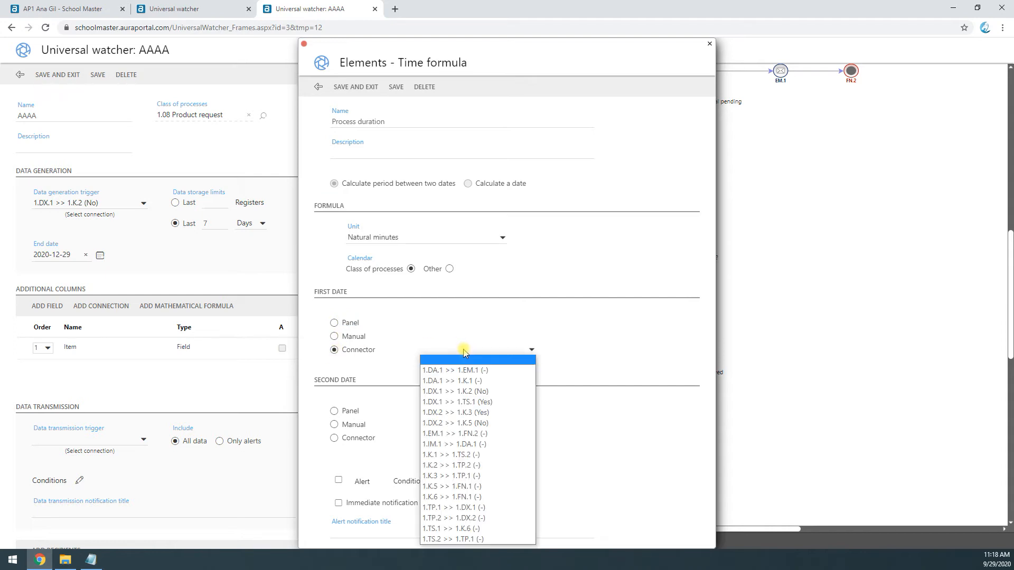
click(462, 444)
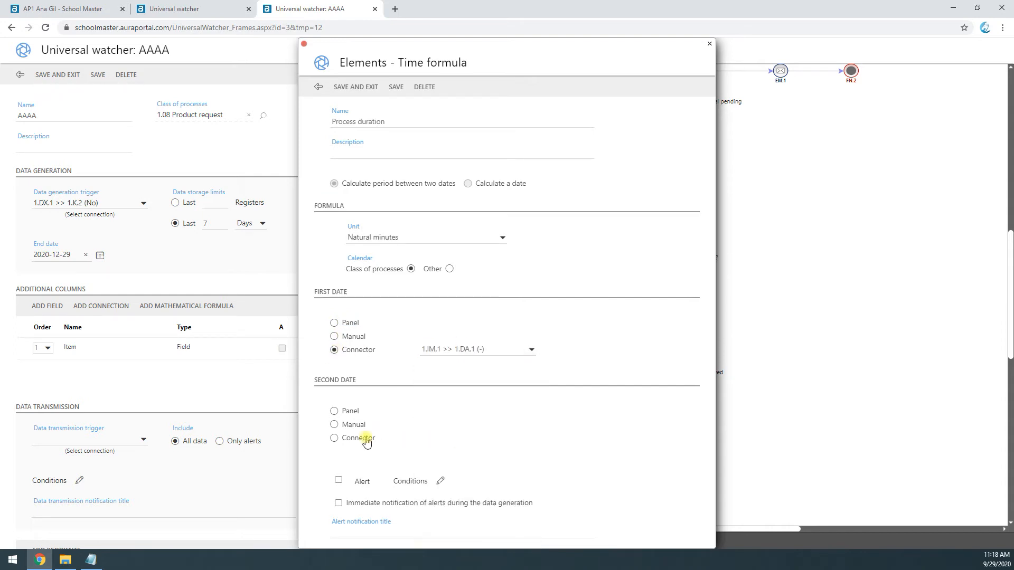
click(333, 440)
click(503, 440)
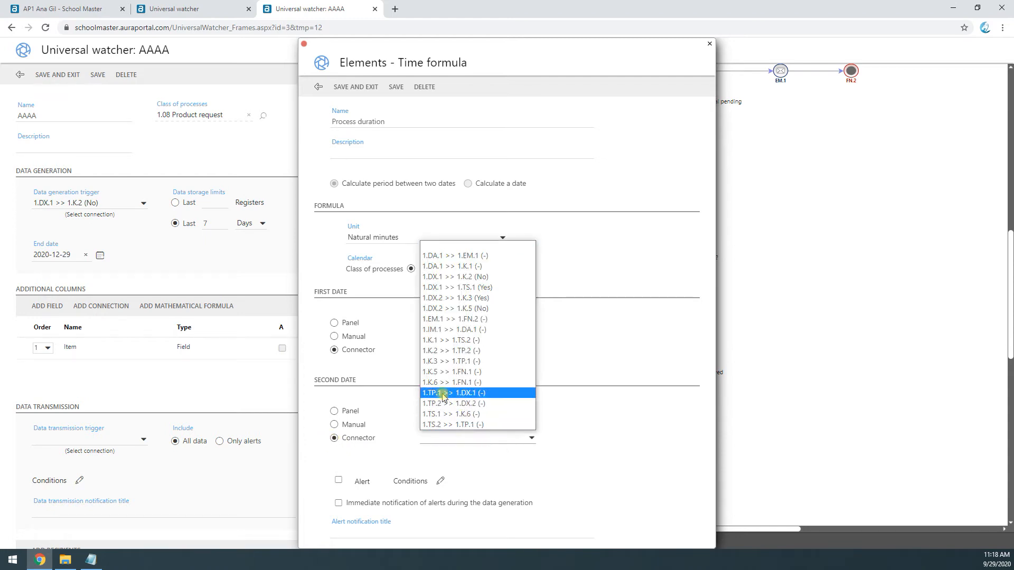
click(464, 395)
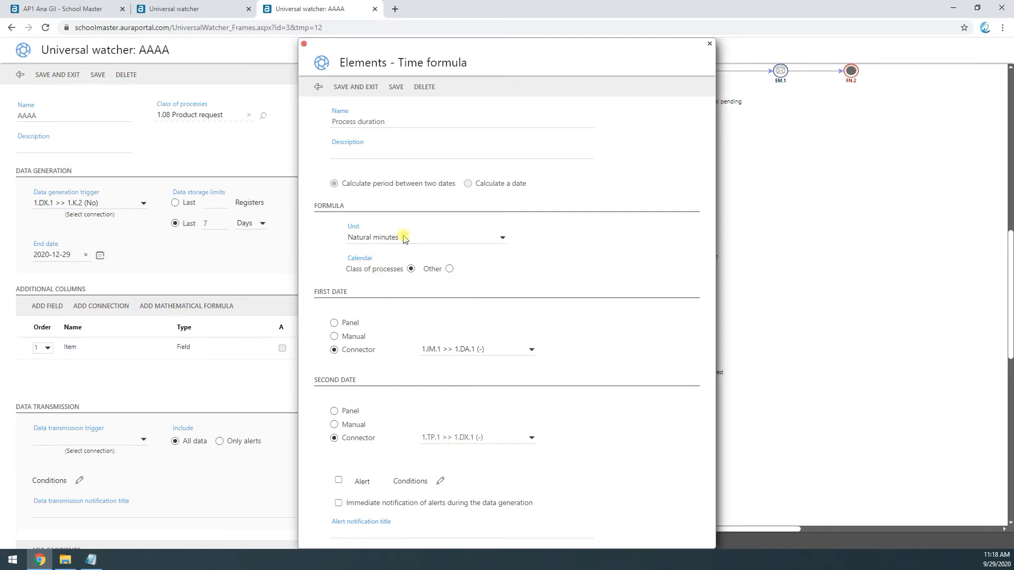
click(370, 532)
click(362, 87)
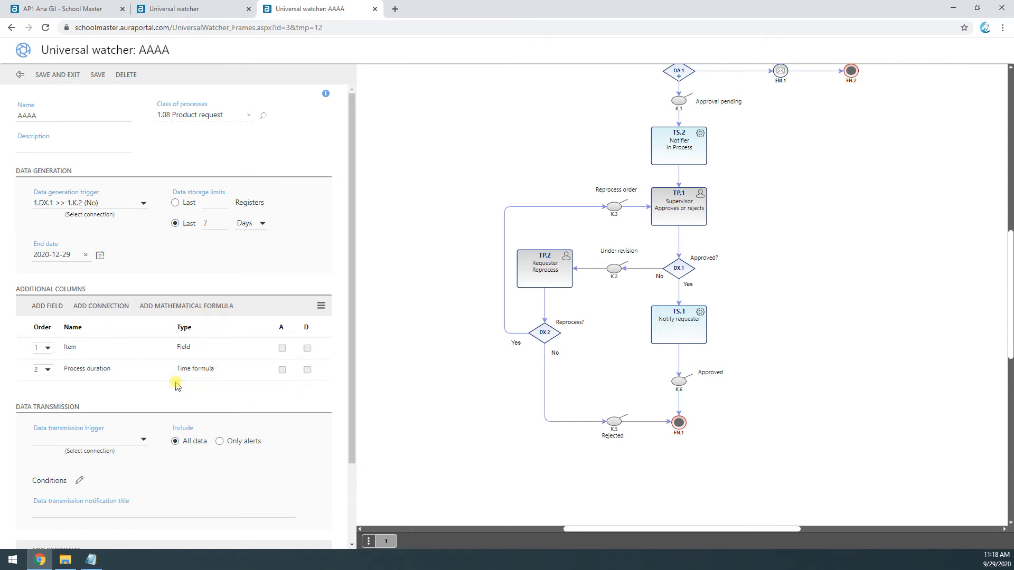
Step: Delete the universal watcher view AAAA and refresh the list of views
click(123, 75)
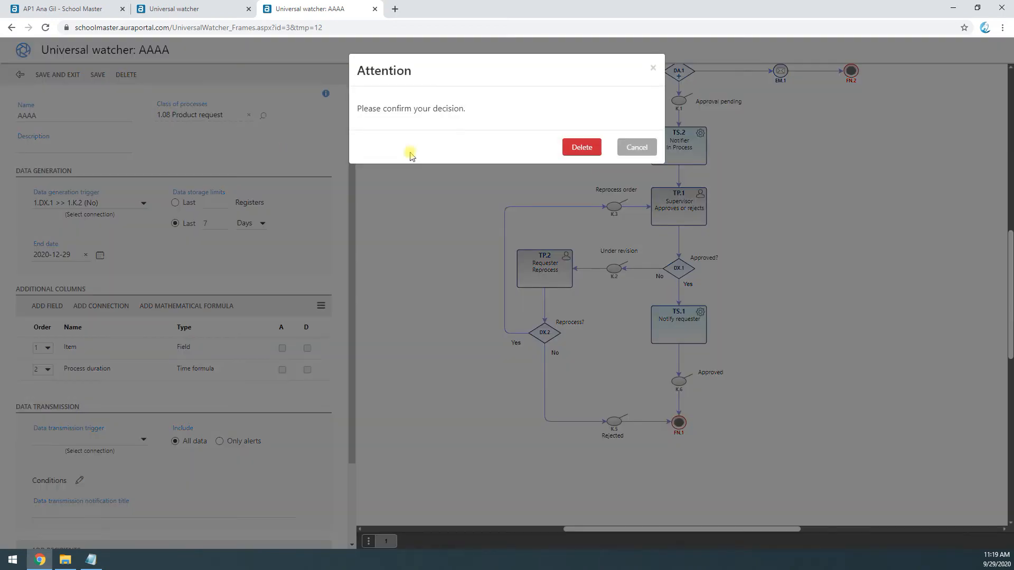
click(581, 148)
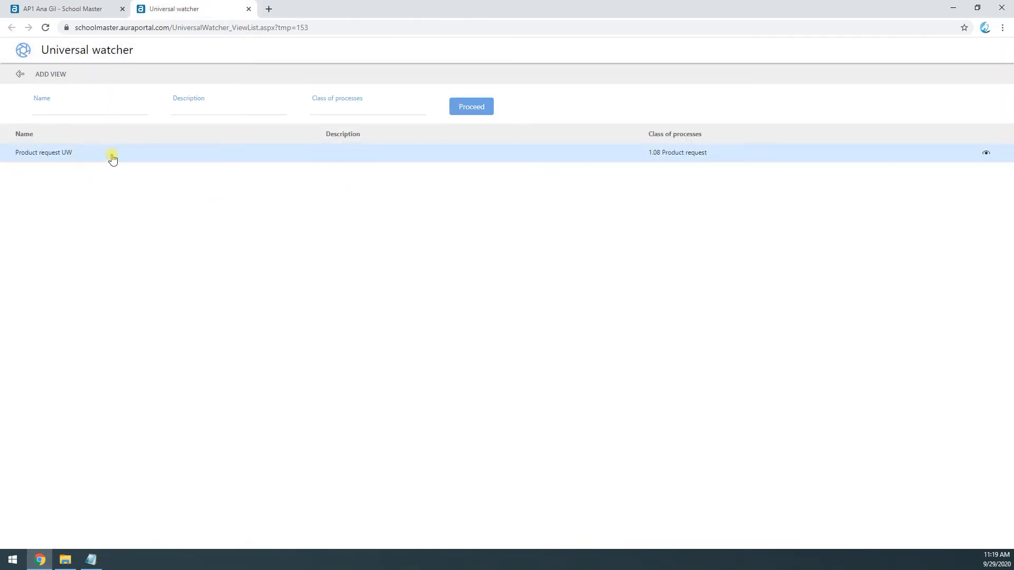
click(470, 107)
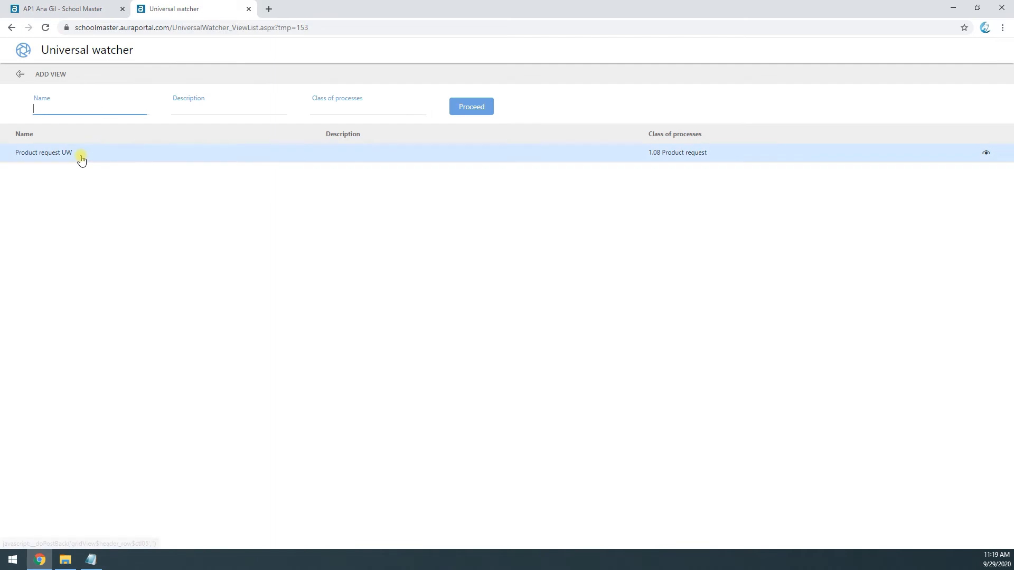
Step: Open the universal watcher view Product request UW and display its process diagram beside the data transmission settings
click(80, 153)
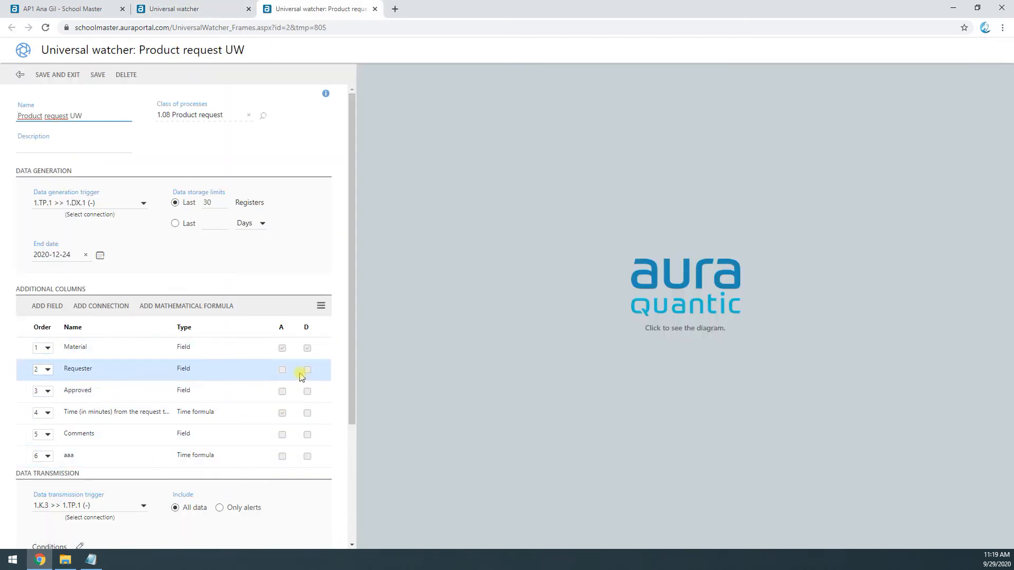
scroll(299, 374, down, 1)
scroll(299, 373, down, 3)
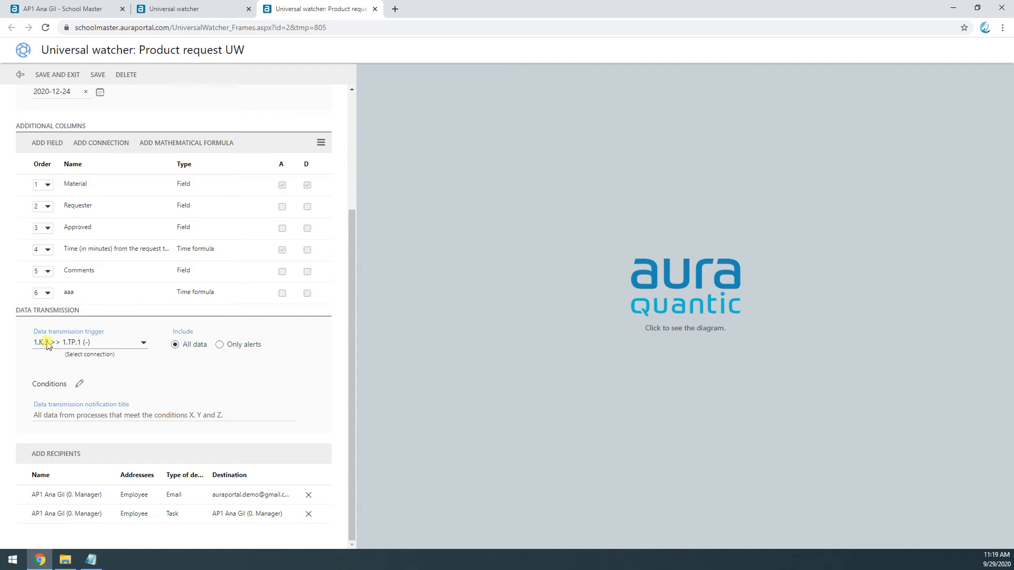
click(655, 277)
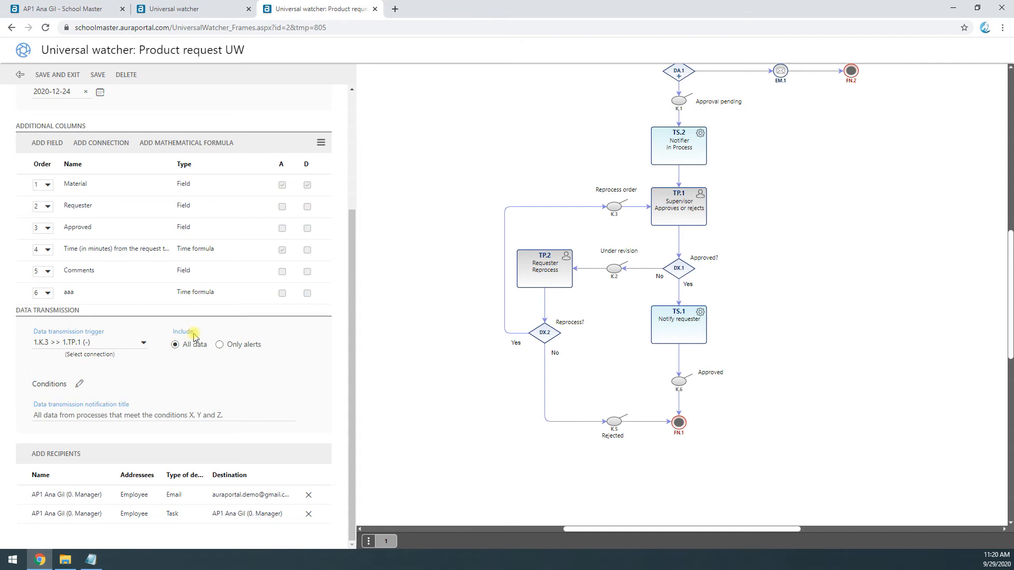
Step: Examine the data transmission conditions, the notification title and the delivery options for adding a recipient
click(80, 386)
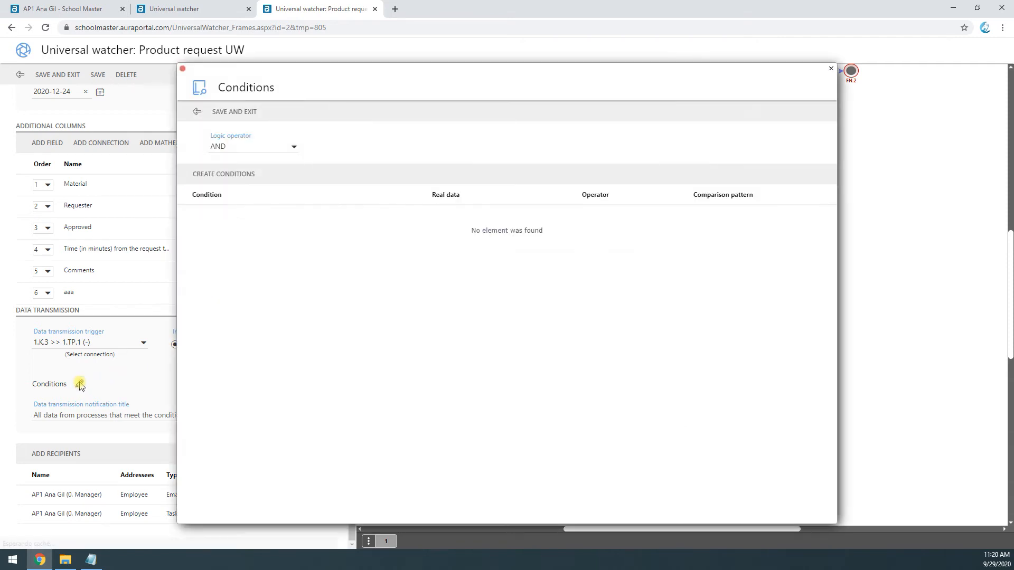
click(194, 114)
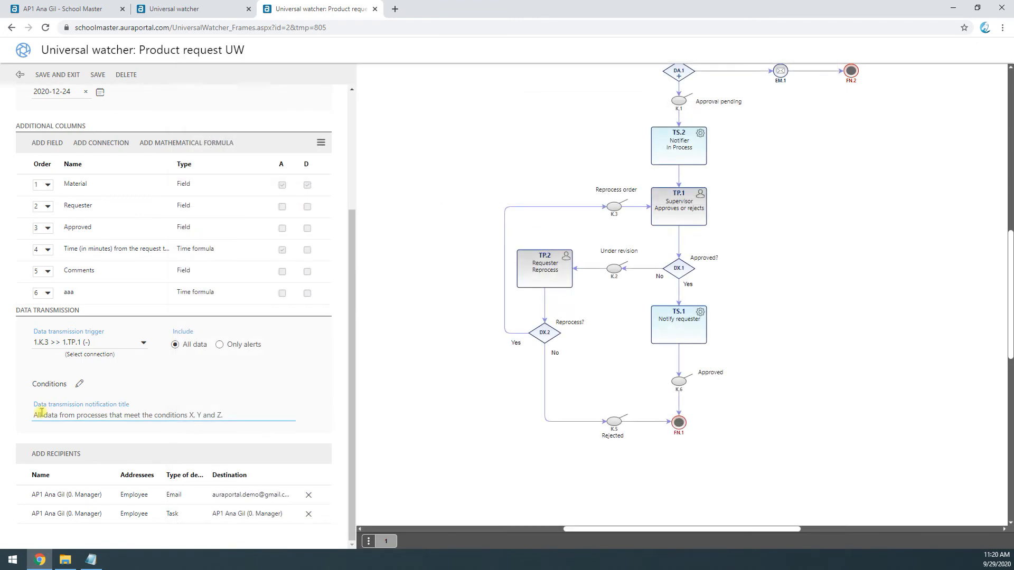
drag(42, 415, 257, 411)
click(224, 416)
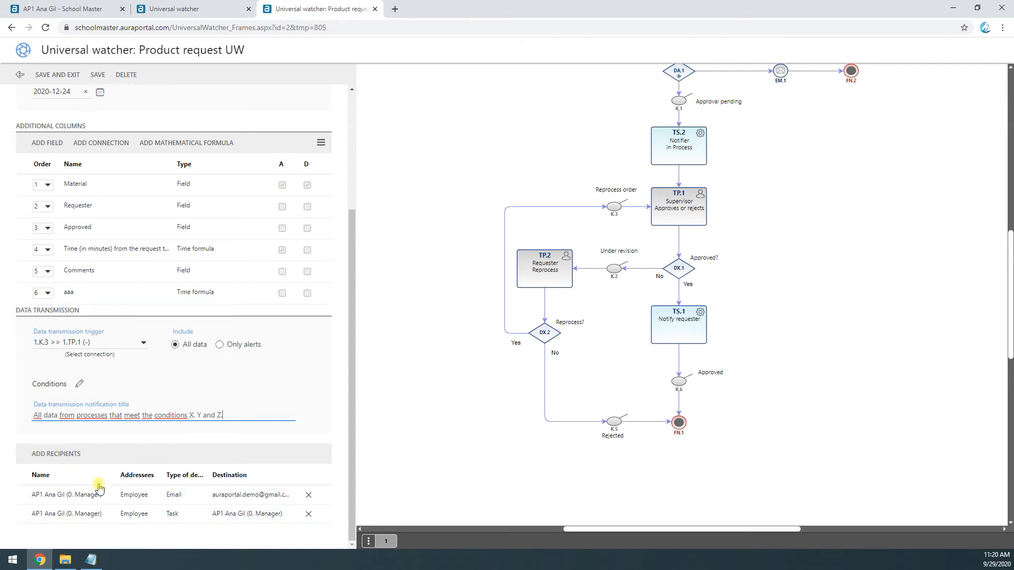
click(46, 462)
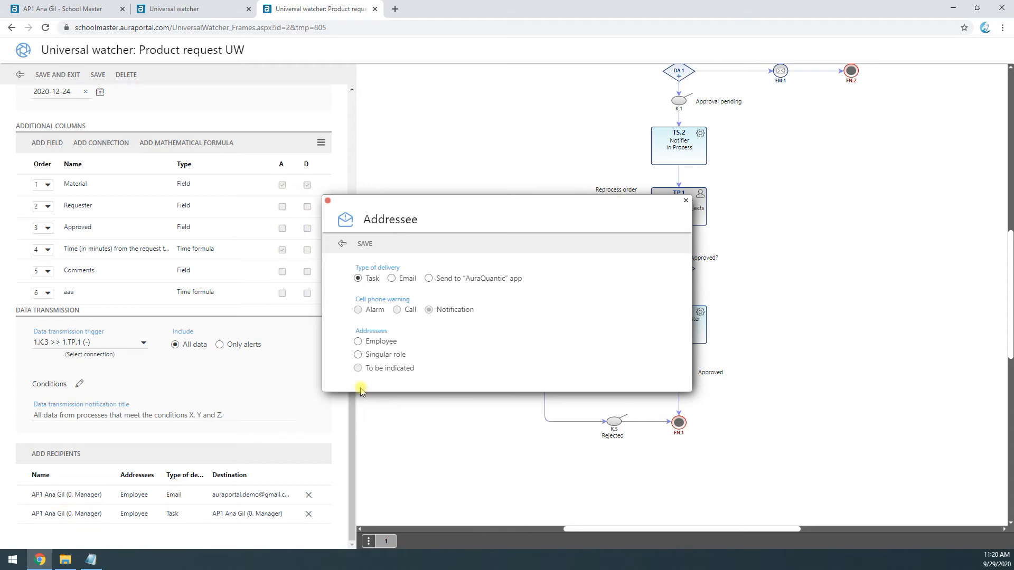
click(339, 245)
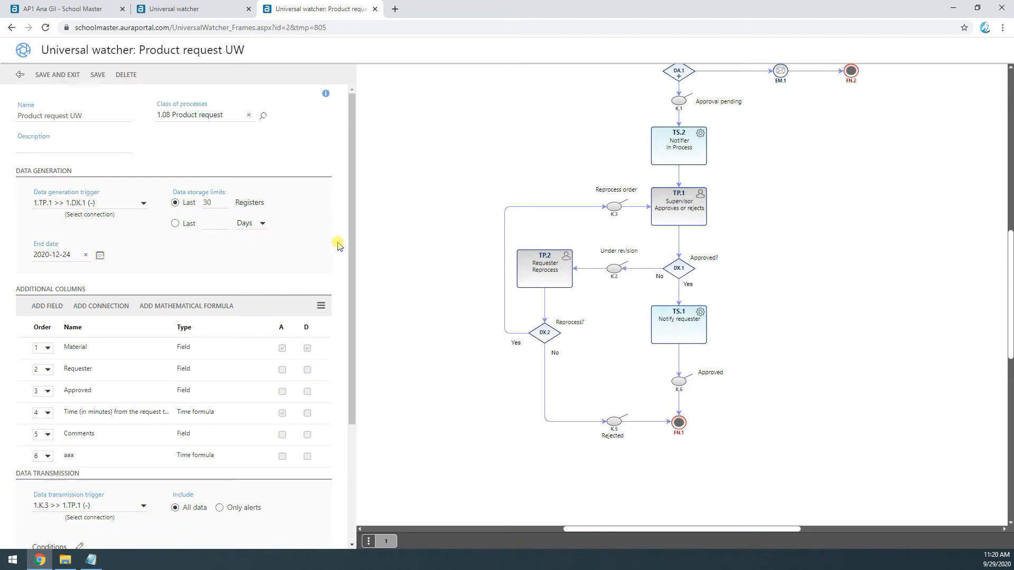
Step: Open the additional column Material and examine the conditions defined for its alert
scroll(180, 515, down, 3)
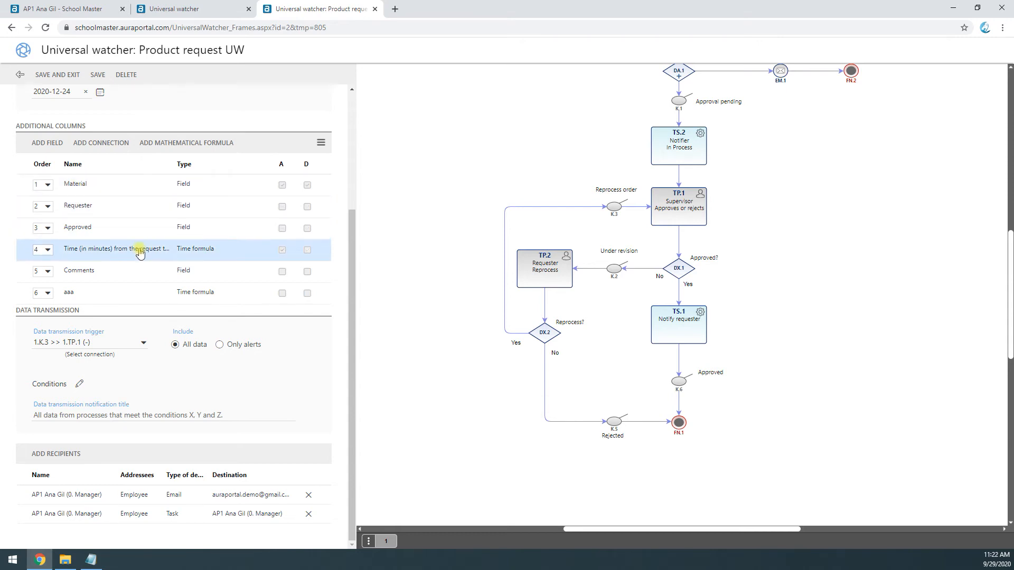
click(104, 186)
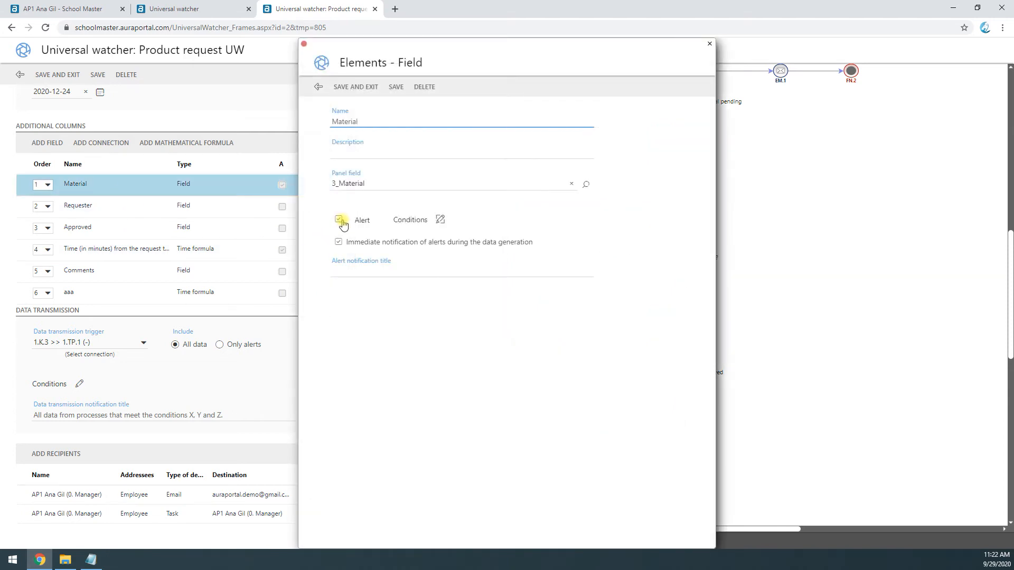
click(441, 220)
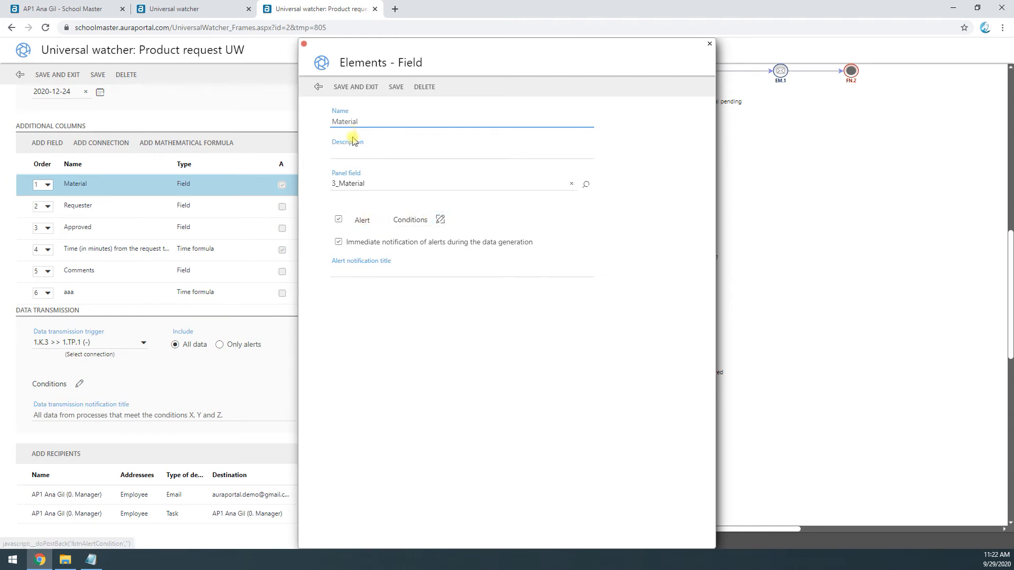
click(417, 221)
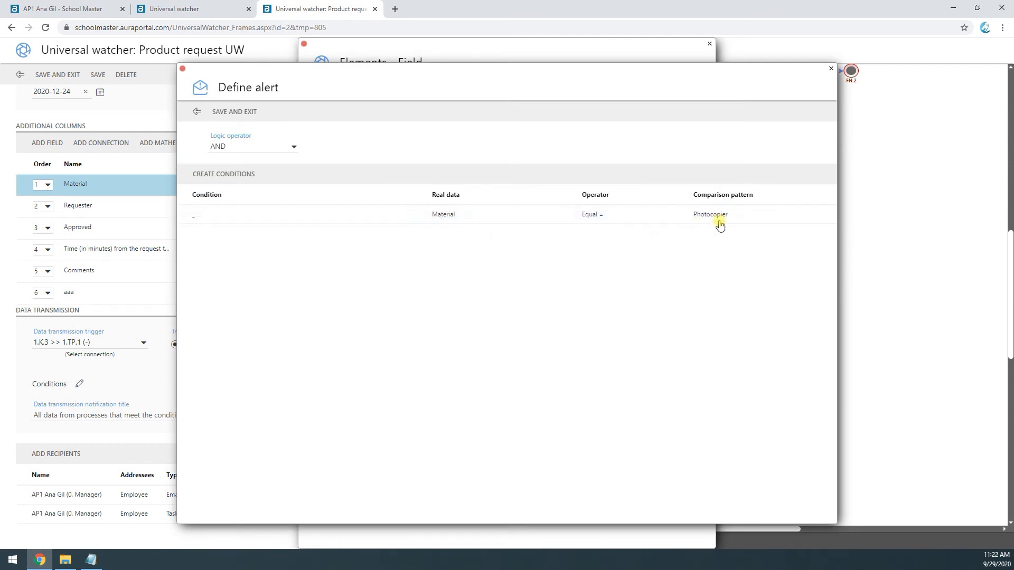
click(197, 110)
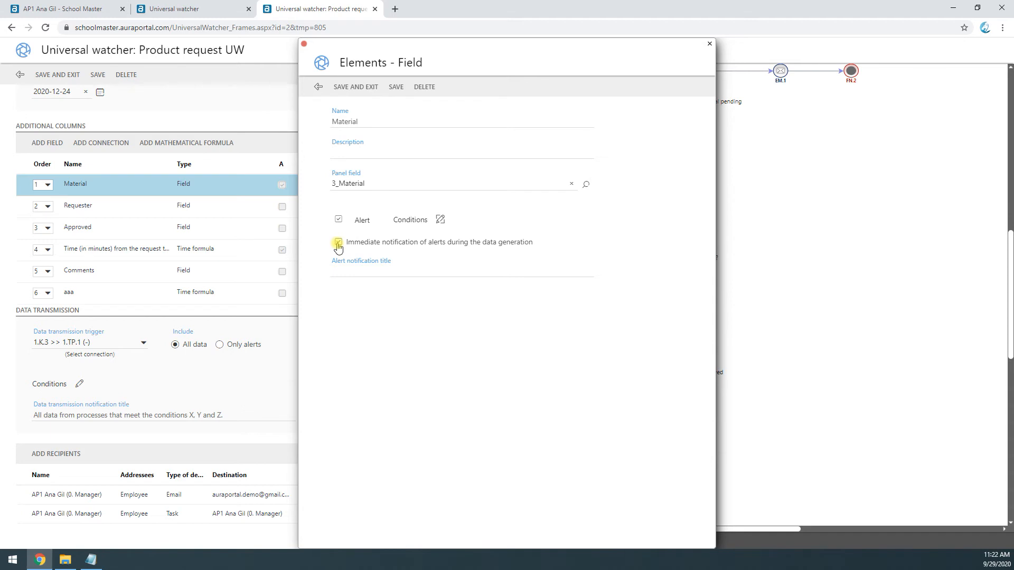
Step: Give the Material column's alert the notification title "New photocopier request!!!!" and save the column
click(349, 271)
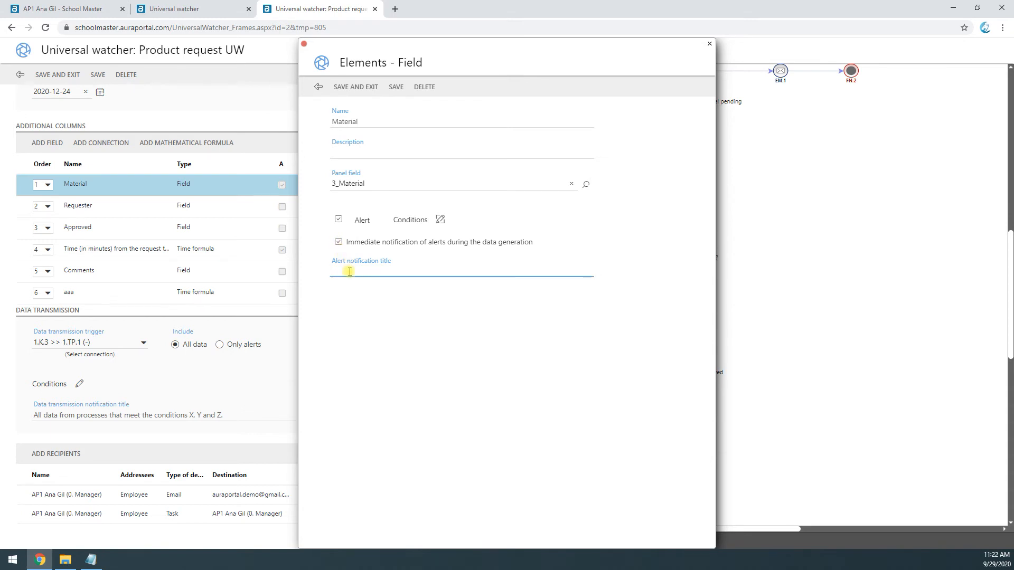
click(440, 221)
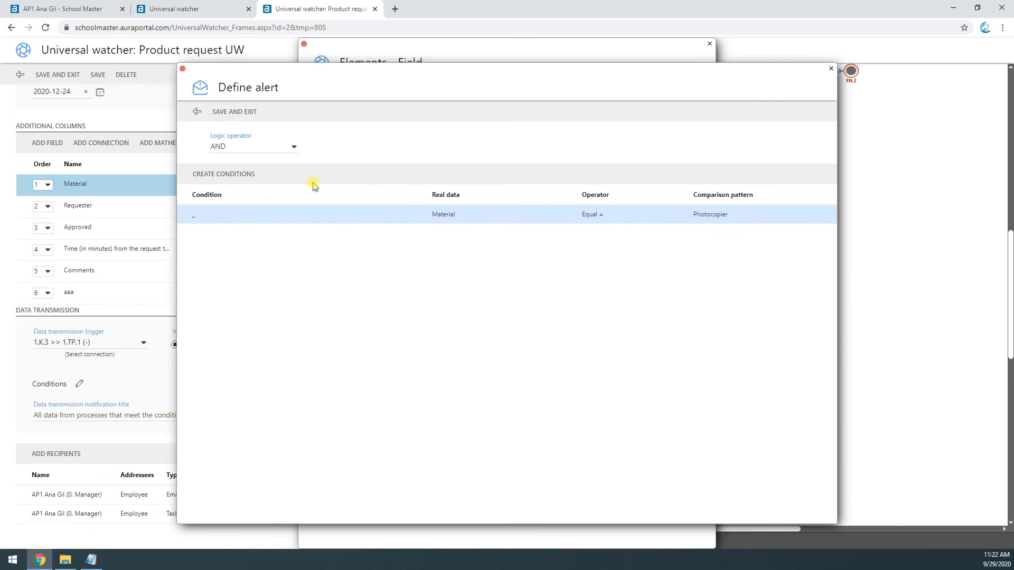
click(197, 111)
click(355, 271)
text(New photocopier )
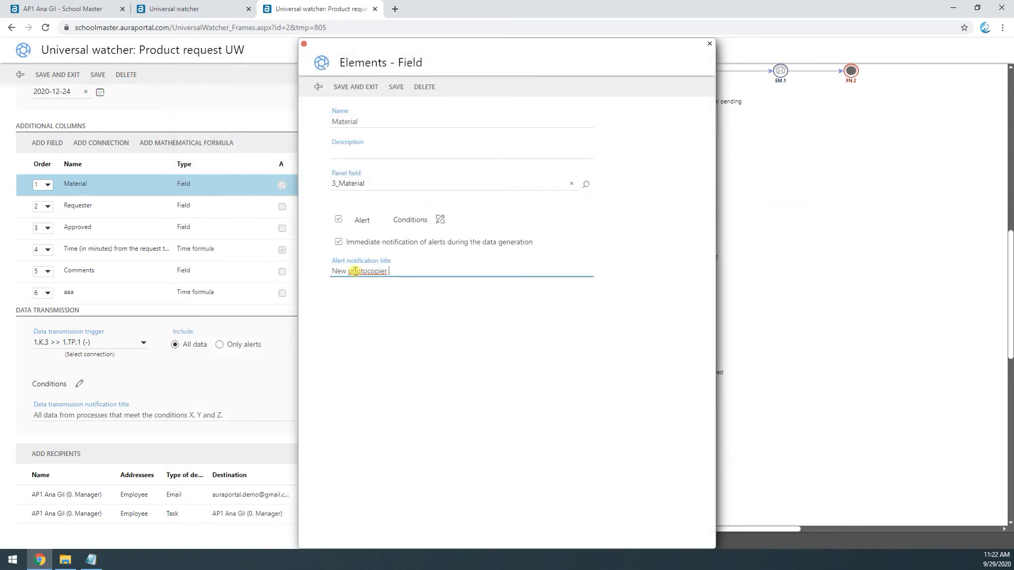
text(request!!!!)
drag(344, 270, 433, 265)
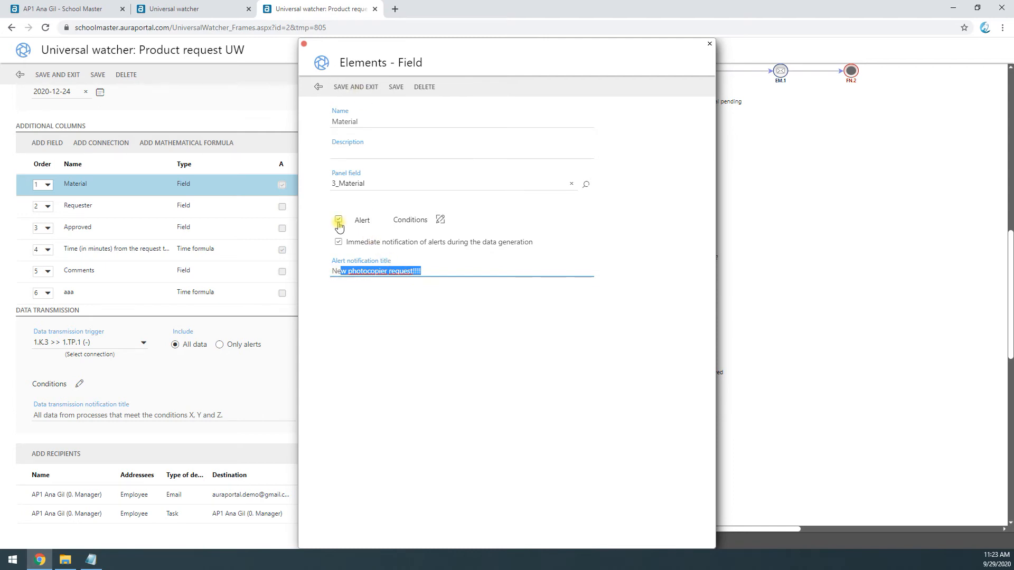
click(358, 90)
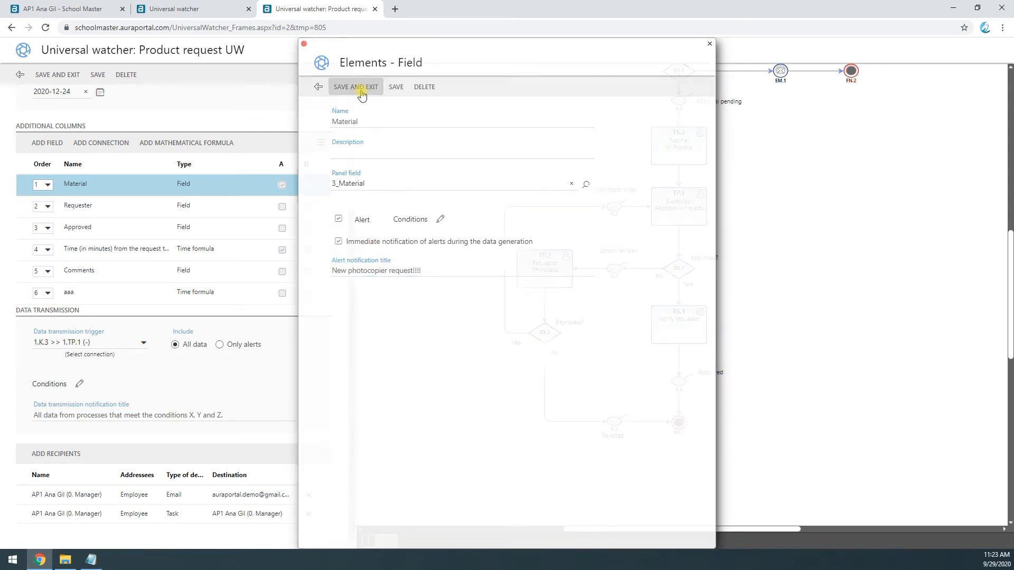
Step: Set the data generation end date to 2020-12-31 and check the register storage limit
scroll(191, 239, up, 3)
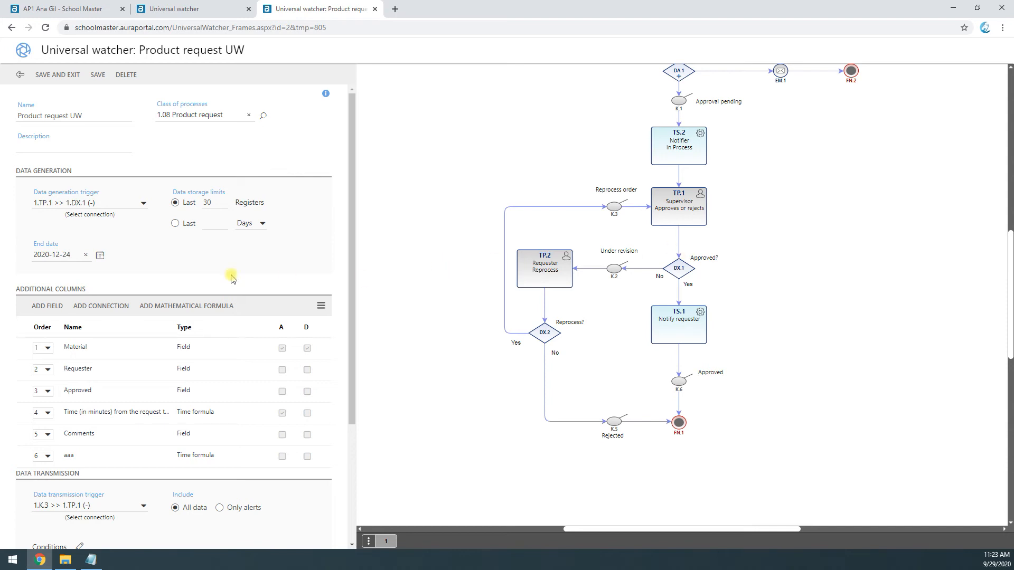
click(100, 258)
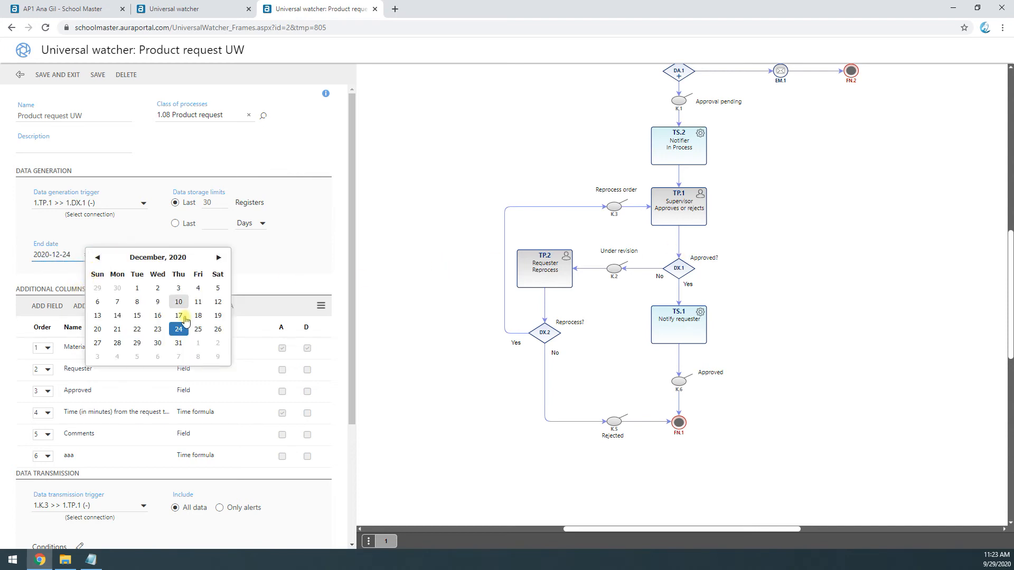
click(179, 344)
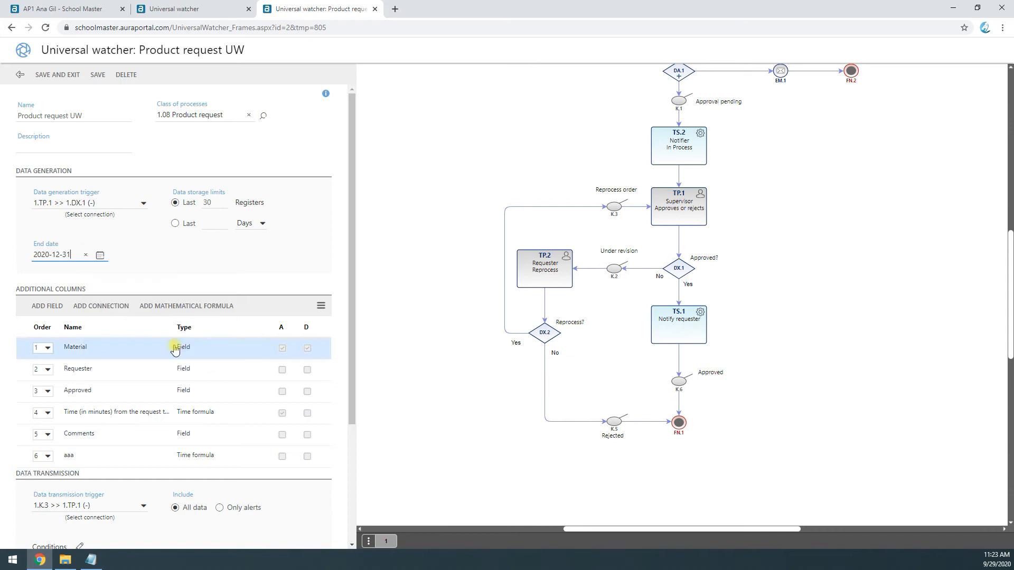
double_click(208, 203)
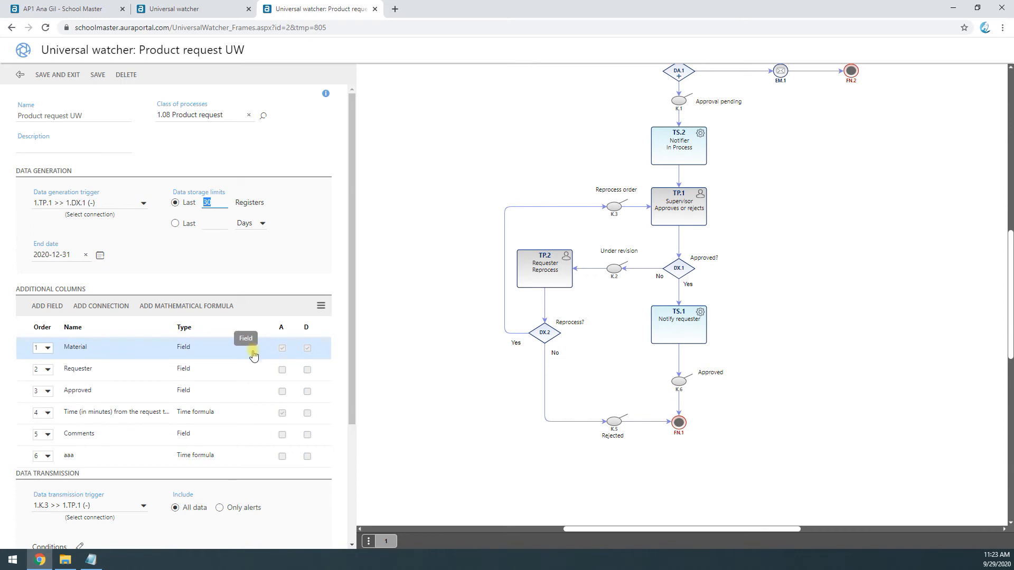
Step: Review the alert settings of the request-to-approval time and Material columns, and save and close the view
click(225, 418)
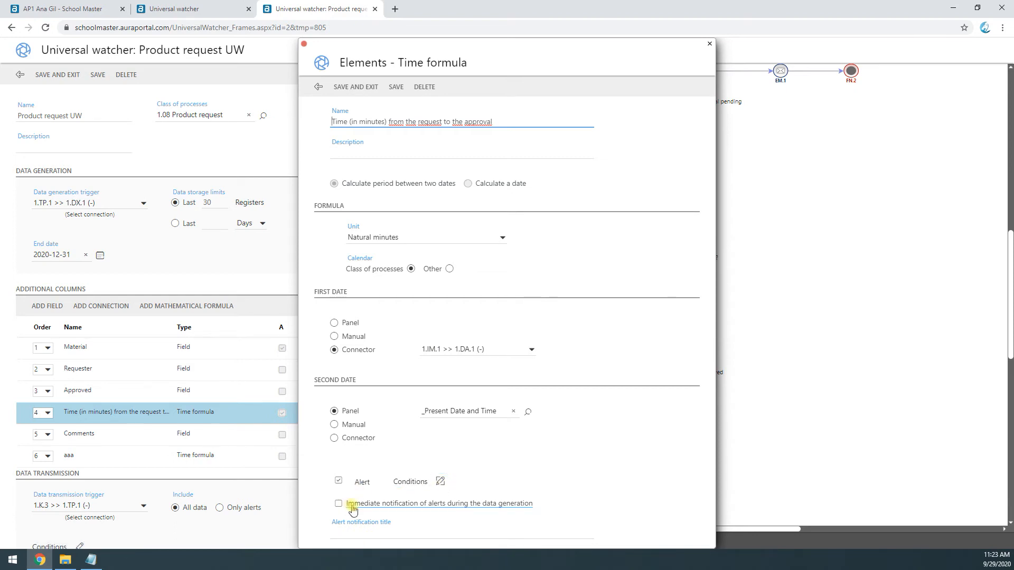
click(318, 87)
scroll(158, 523, down, 3)
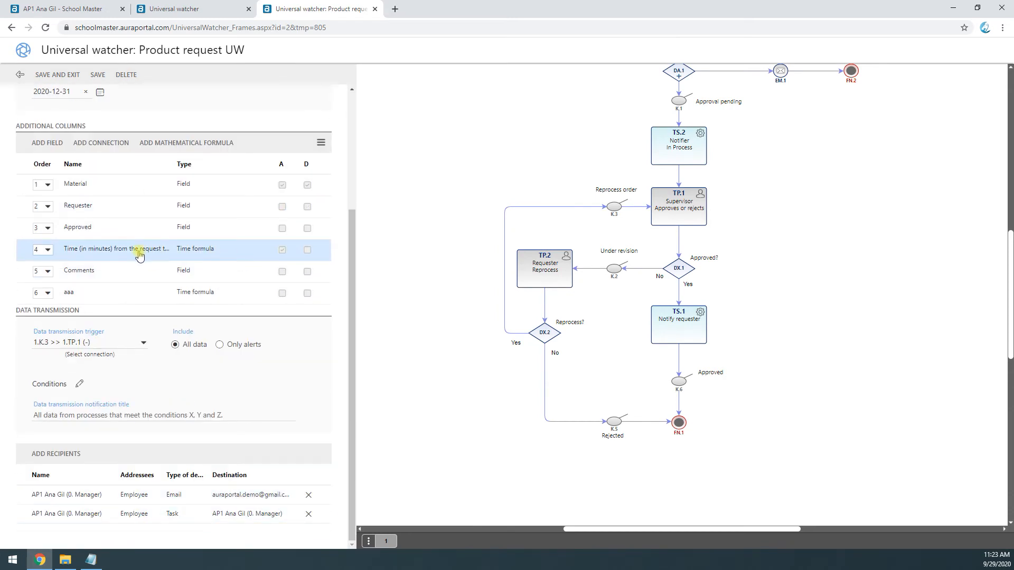
click(132, 191)
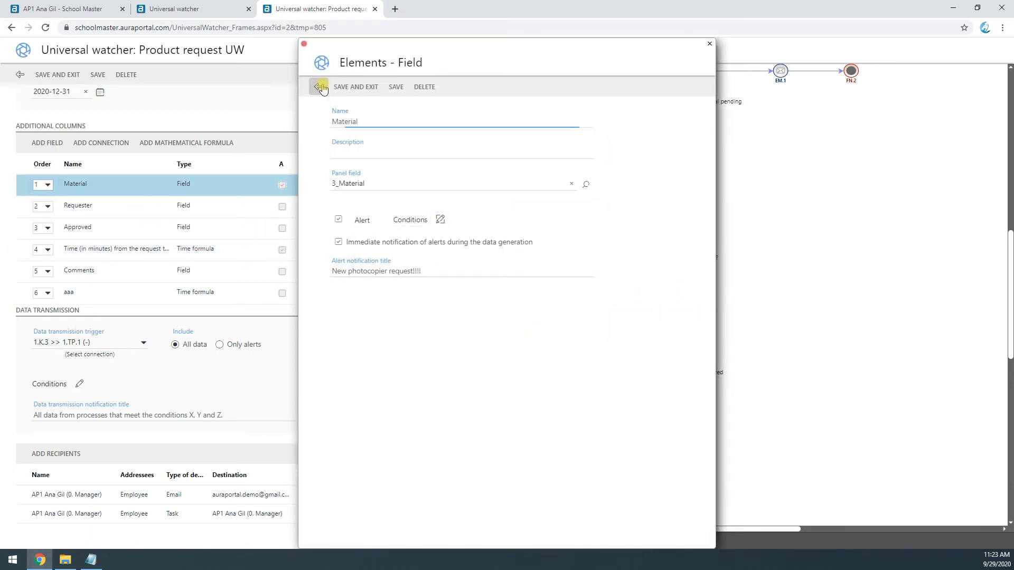
click(349, 86)
click(252, 254)
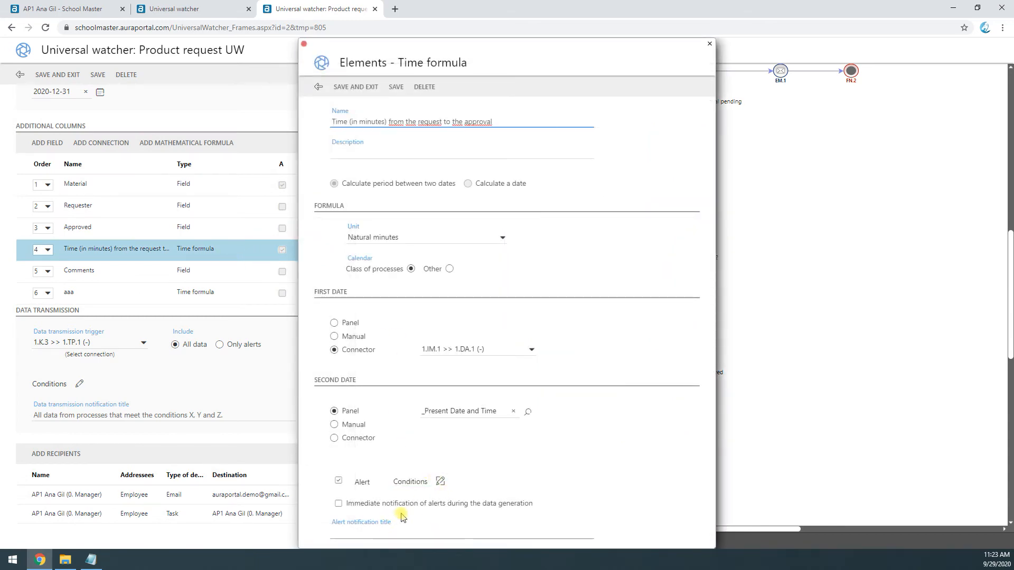
click(318, 86)
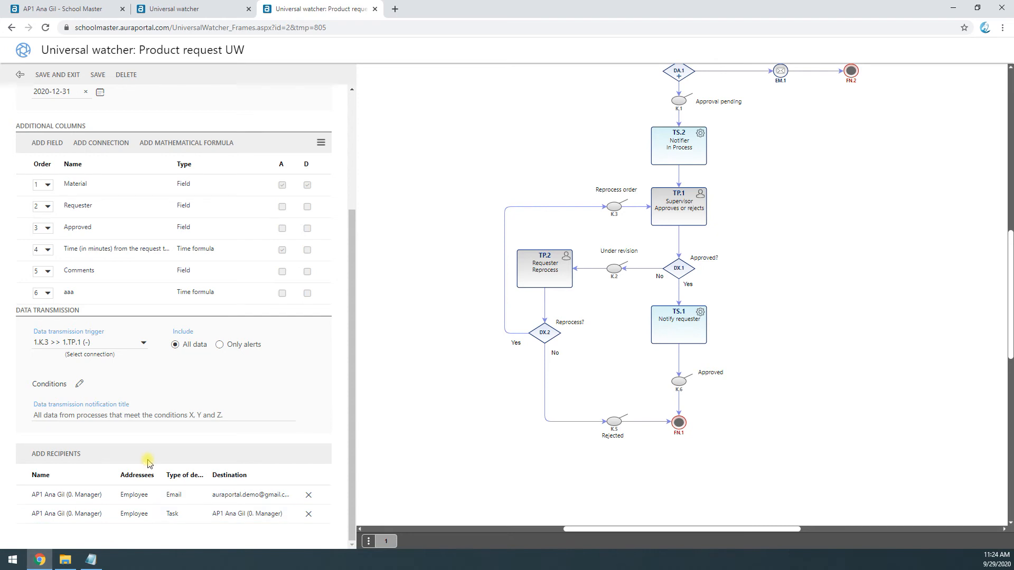
scroll(82, 116, up, 3)
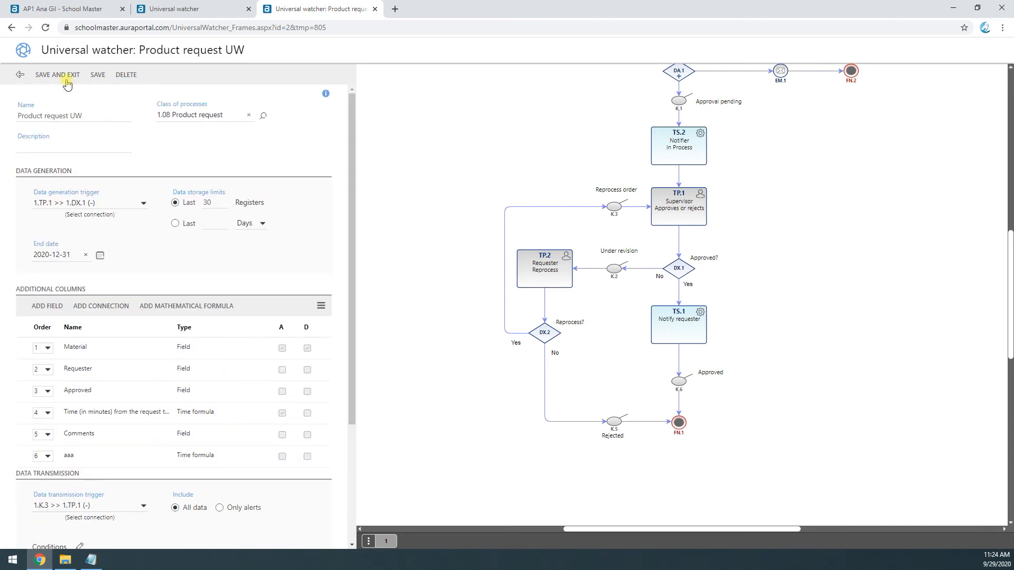
click(67, 77)
Step: From My tasks, filter the startable processes by class 1.0 and start the Material request process
click(63, 9)
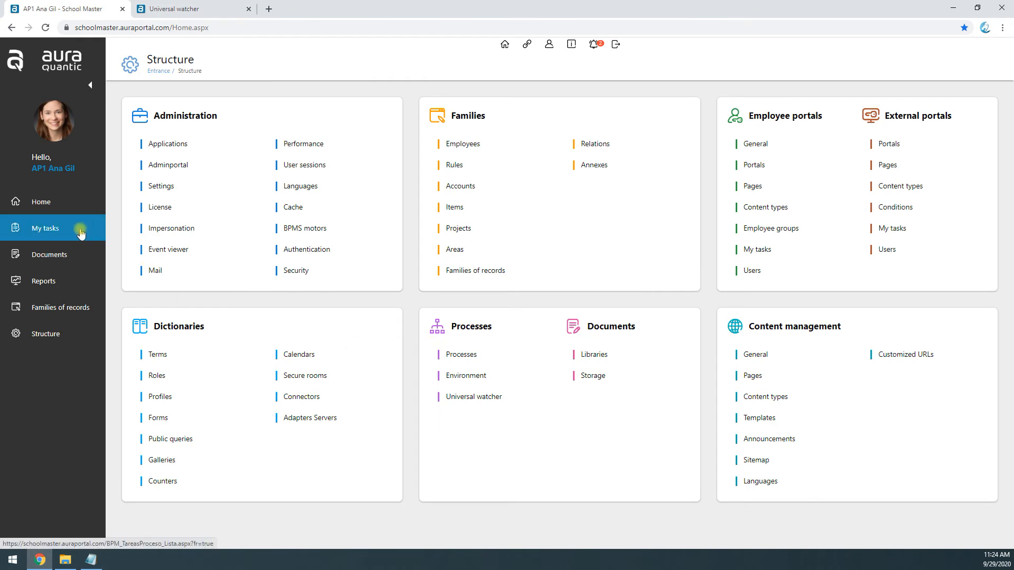
click(61, 234)
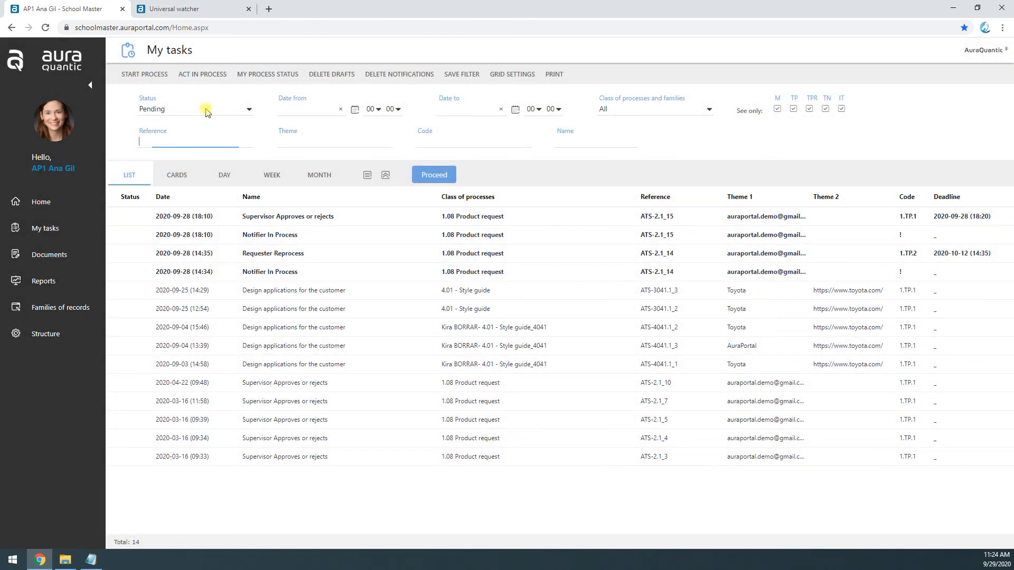
click(144, 73)
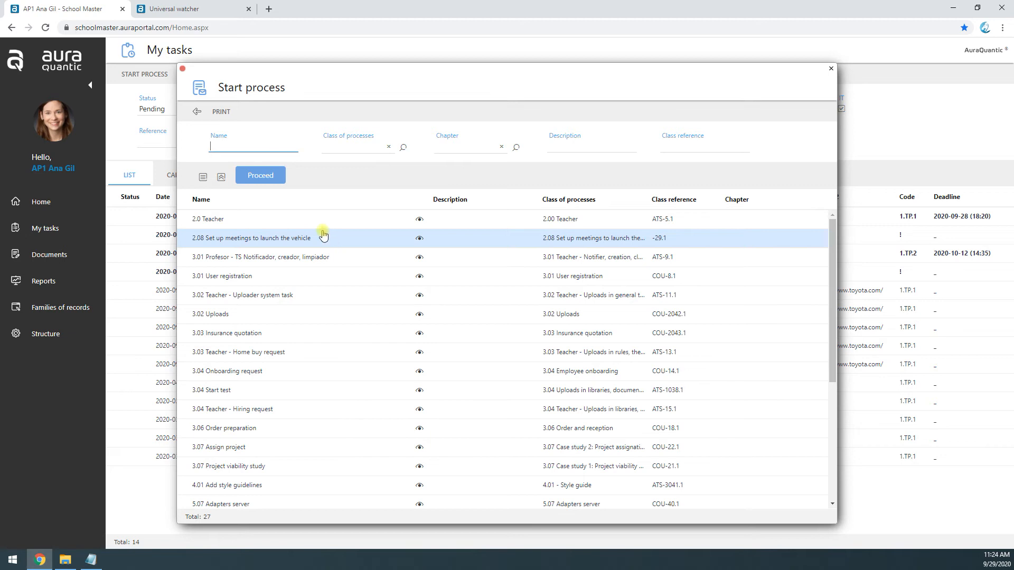
click(344, 148)
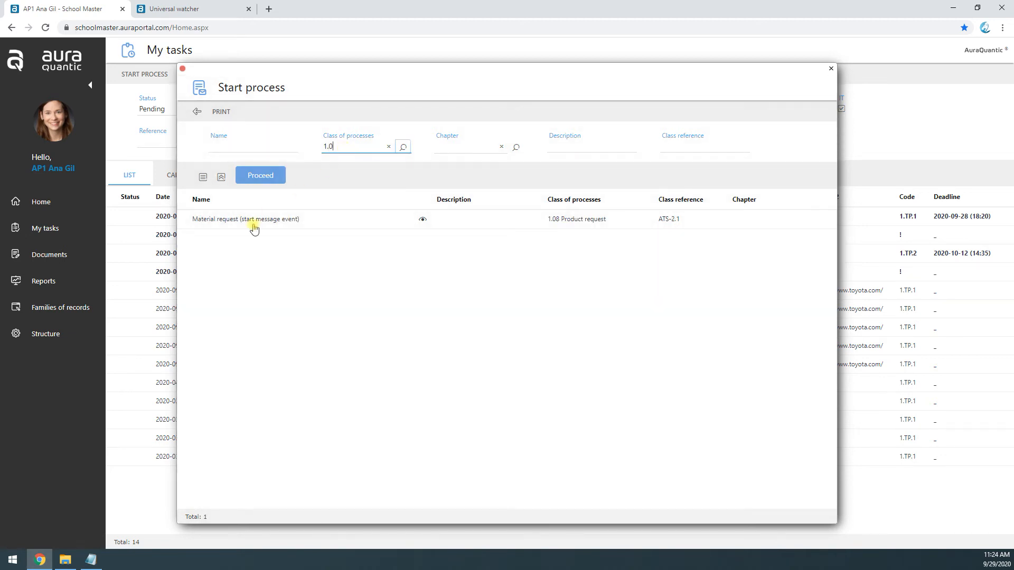
click(254, 227)
double_click(254, 225)
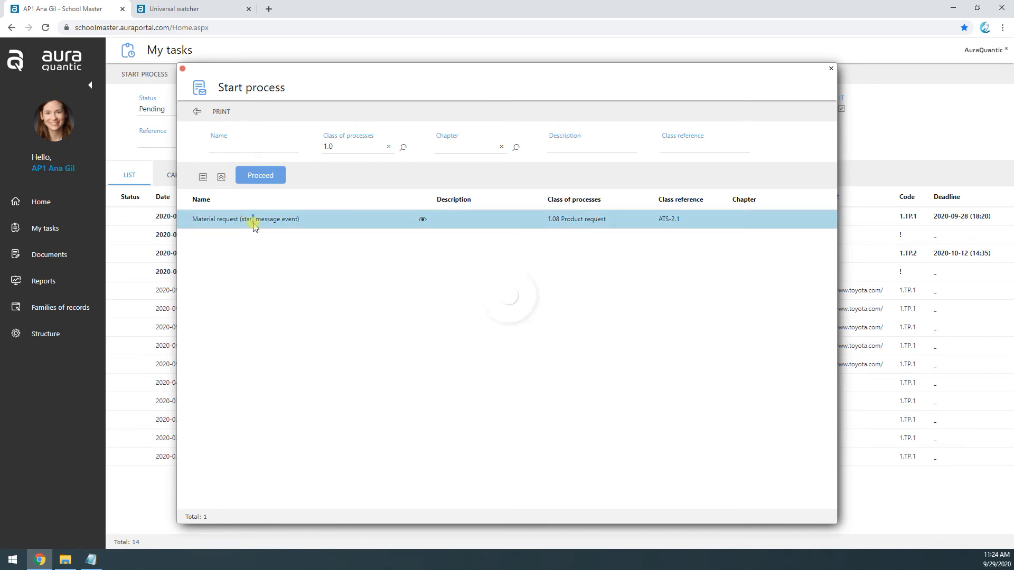
click(468, 327)
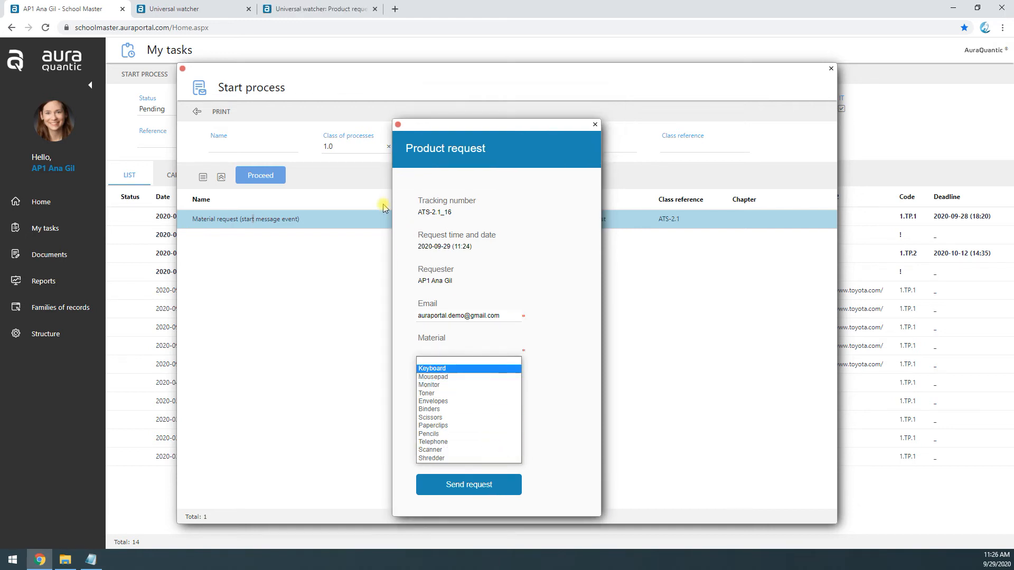
Step: In the Product request UW view, set the Material alert condition's comparison value to Keyboard and save the alert and column
click(320, 9)
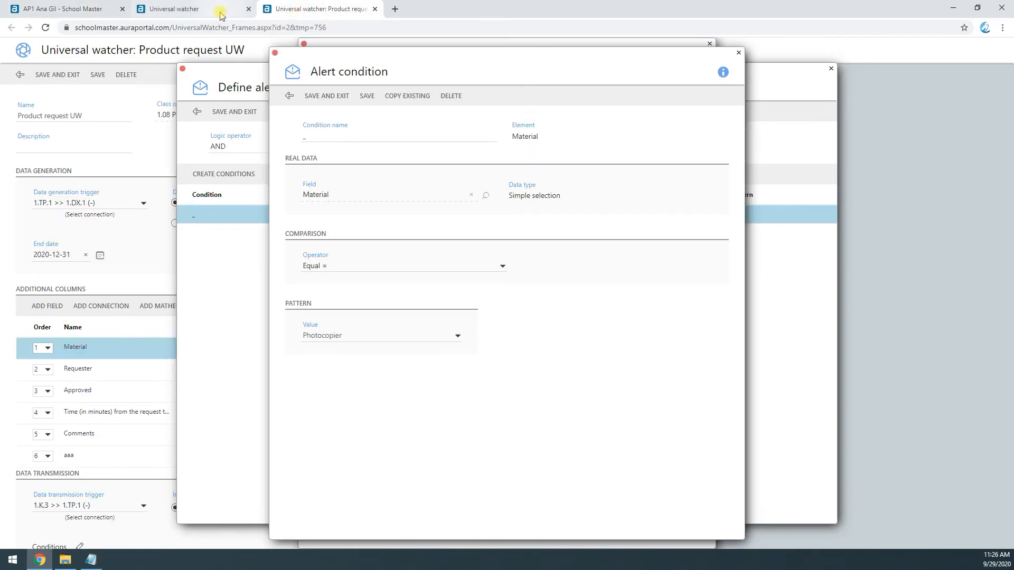
click(378, 335)
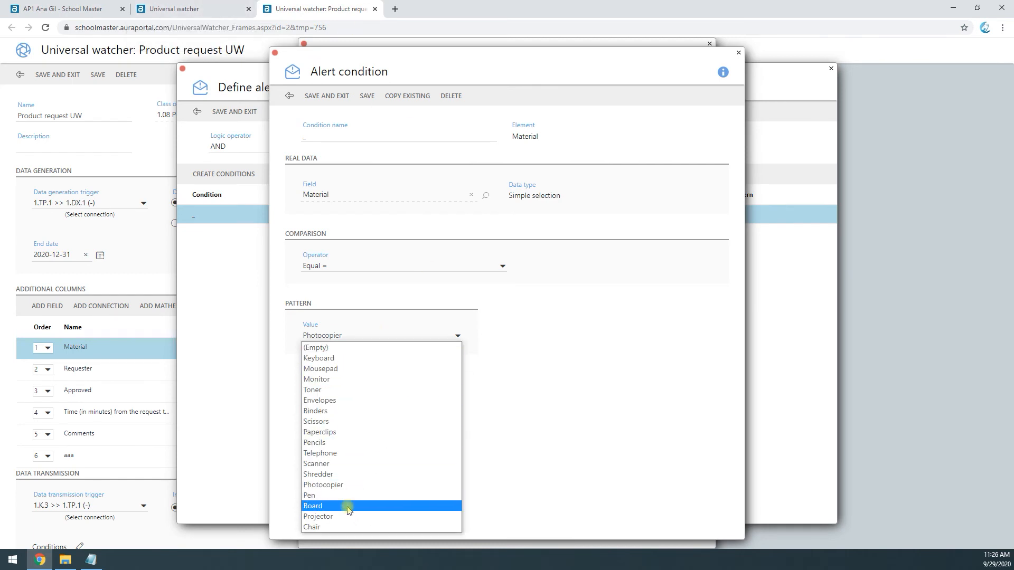
click(346, 359)
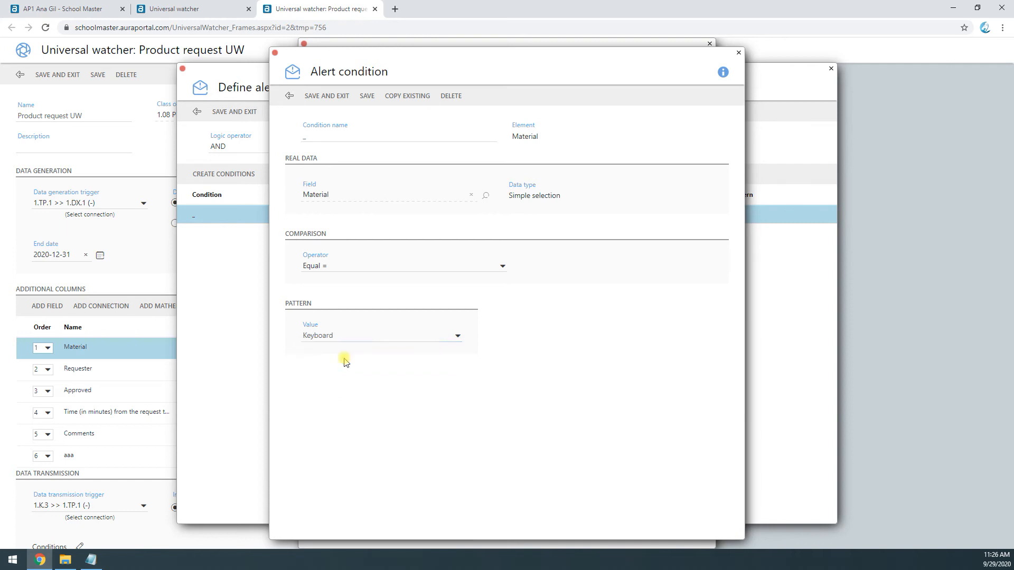
click(327, 98)
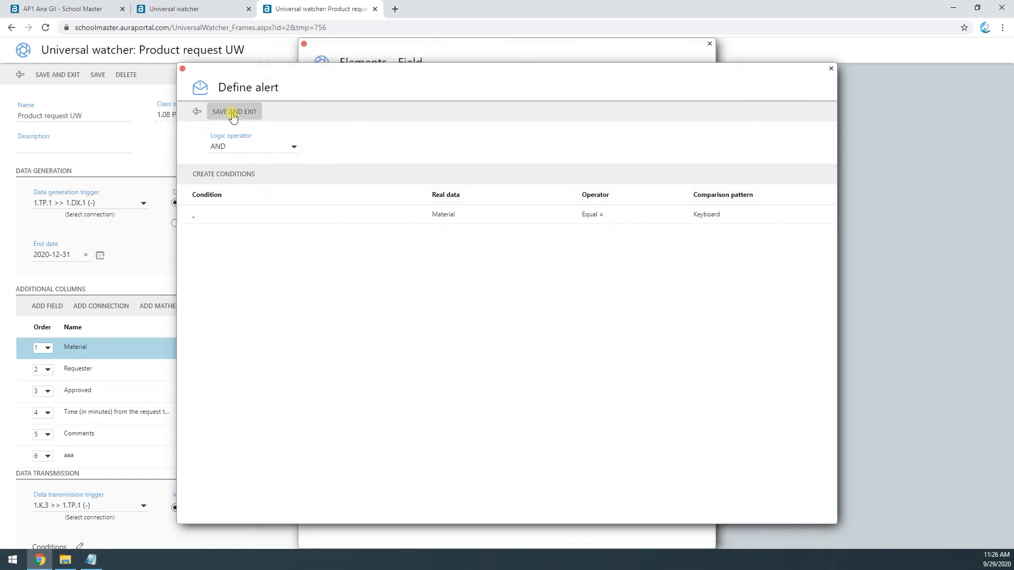
click(232, 112)
click(338, 87)
click(198, 9)
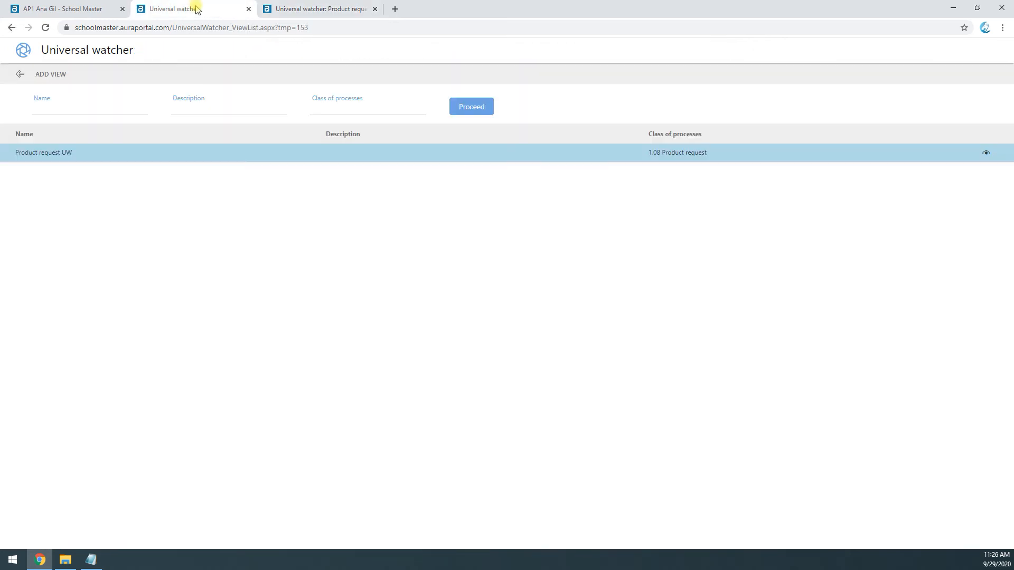
Step: Choose Keyboard as the material in the open product request, send it and close the form
click(107, 4)
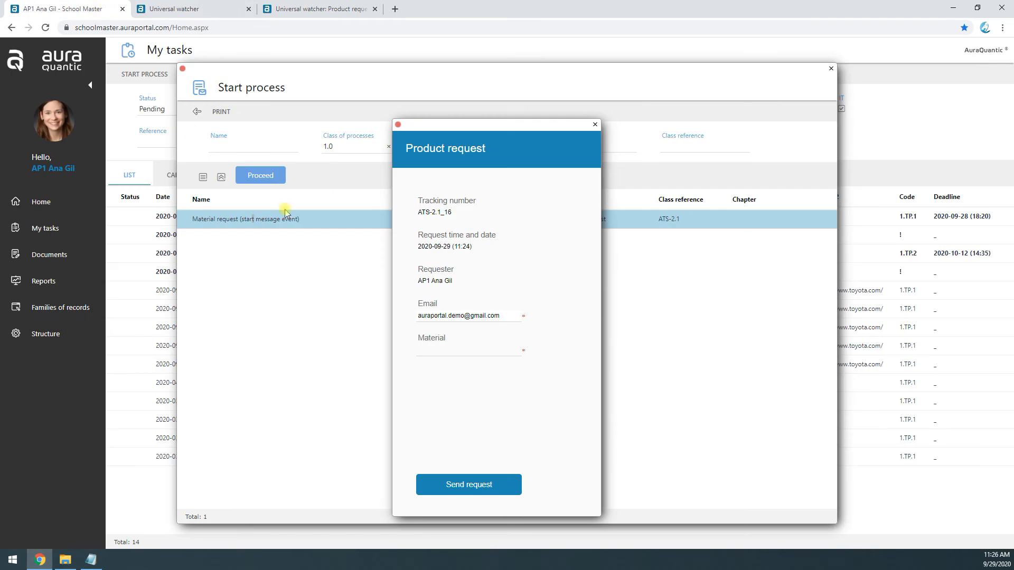
click(469, 349)
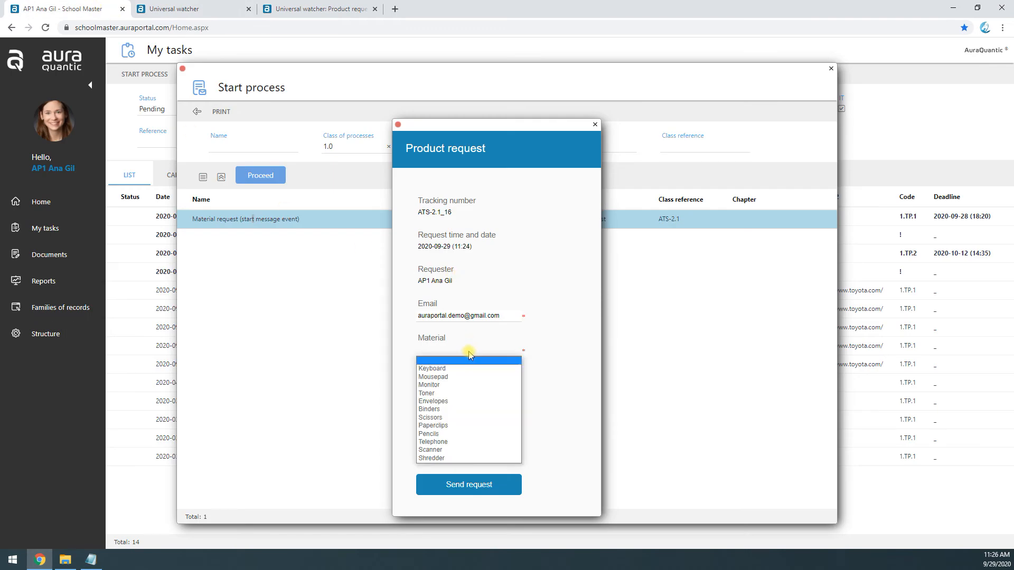
click(443, 369)
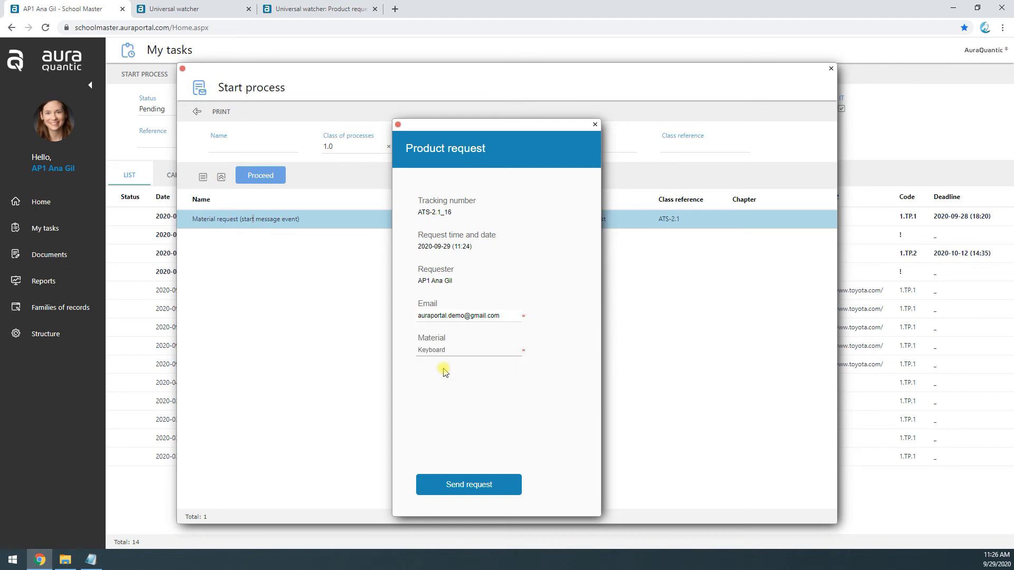
click(500, 495)
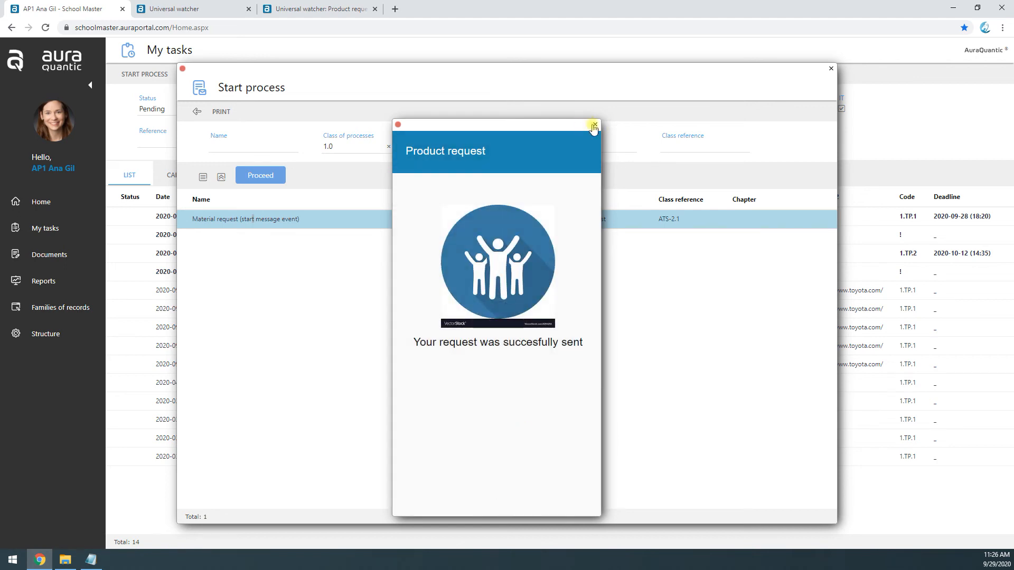
click(594, 125)
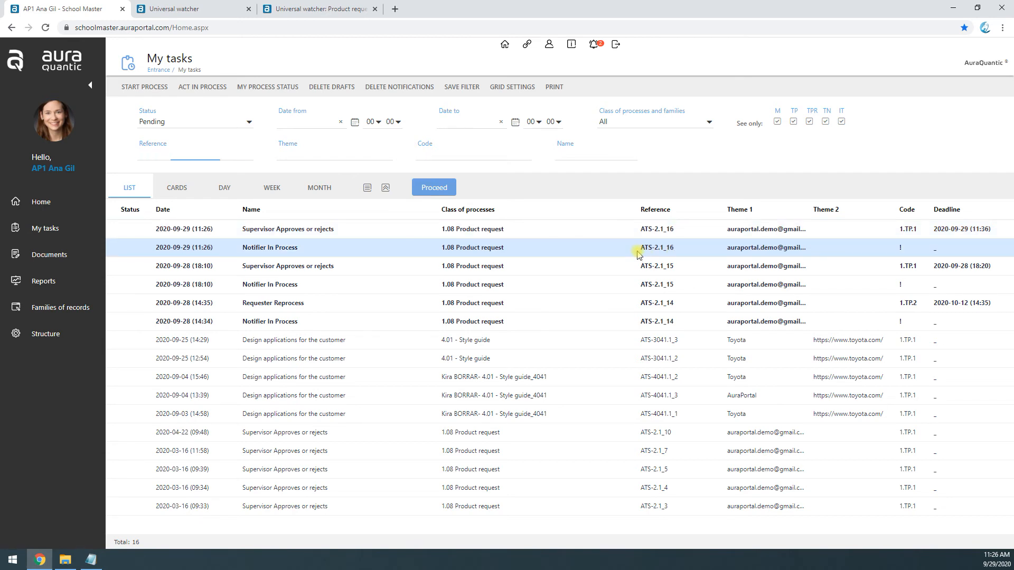
Step: Read the new request's Notifier In Process notification and examine the process diagram in the Product request UW view
double_click(641, 253)
drag(306, 170, 385, 220)
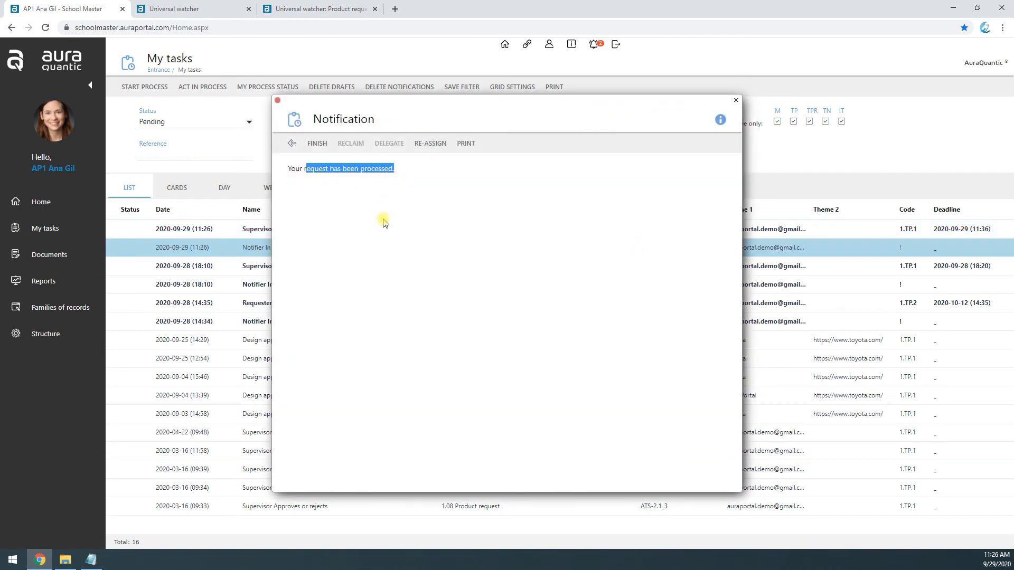
click(311, 5)
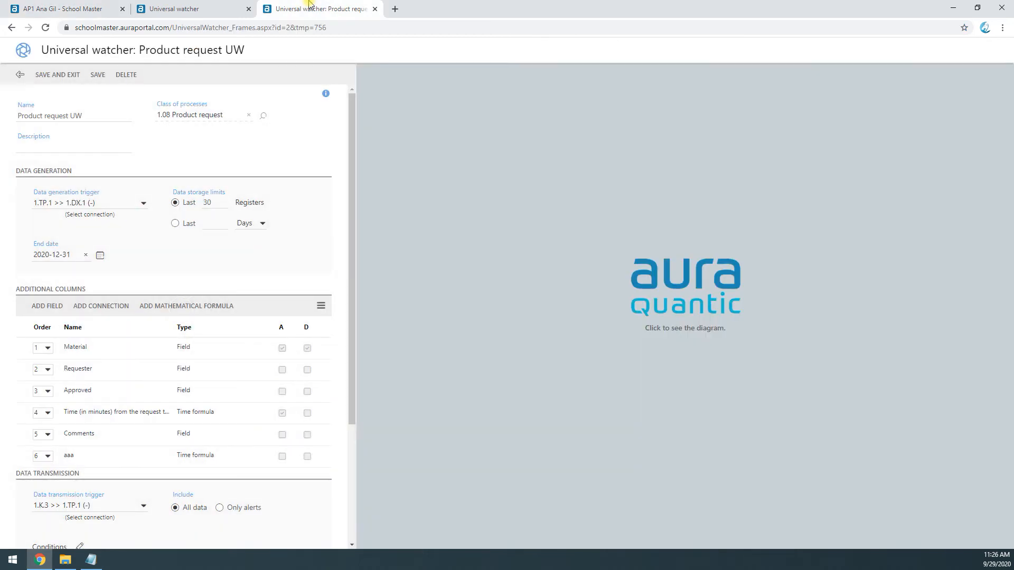
scroll(694, 302, up, 3)
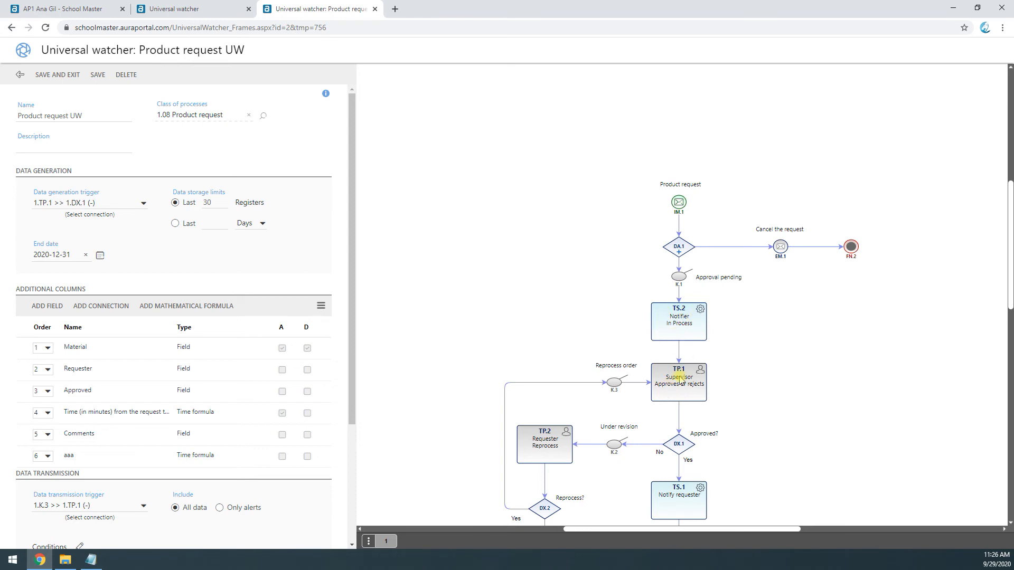
click(221, 16)
click(81, 9)
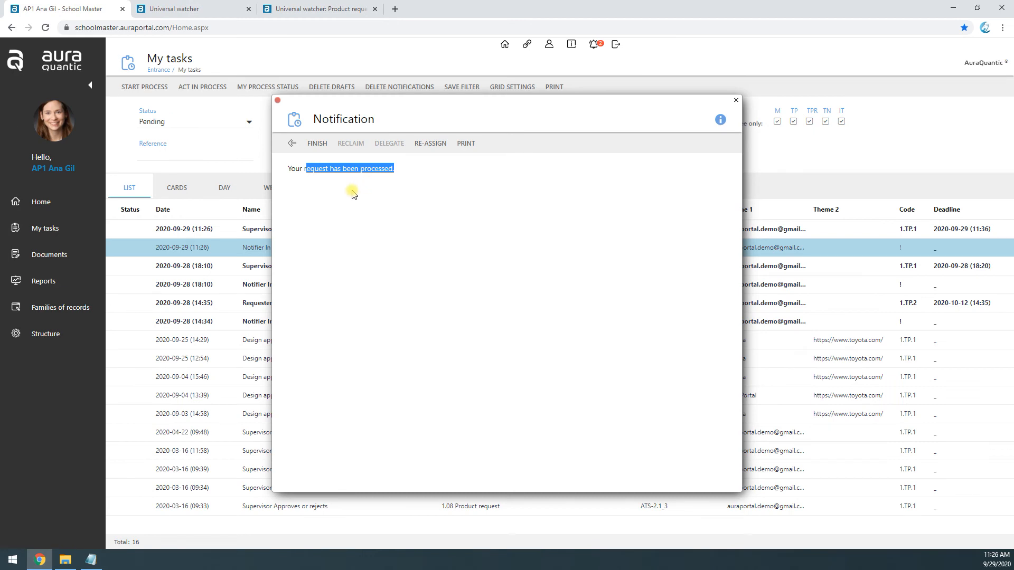
Step: Finish the open Notifier In Process notification
drag(291, 168, 389, 168)
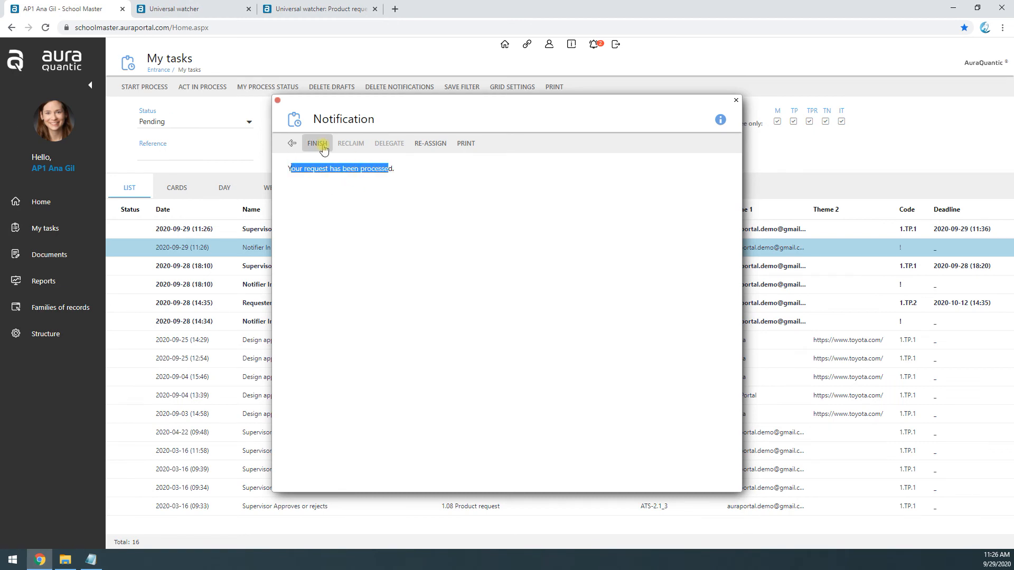
click(318, 143)
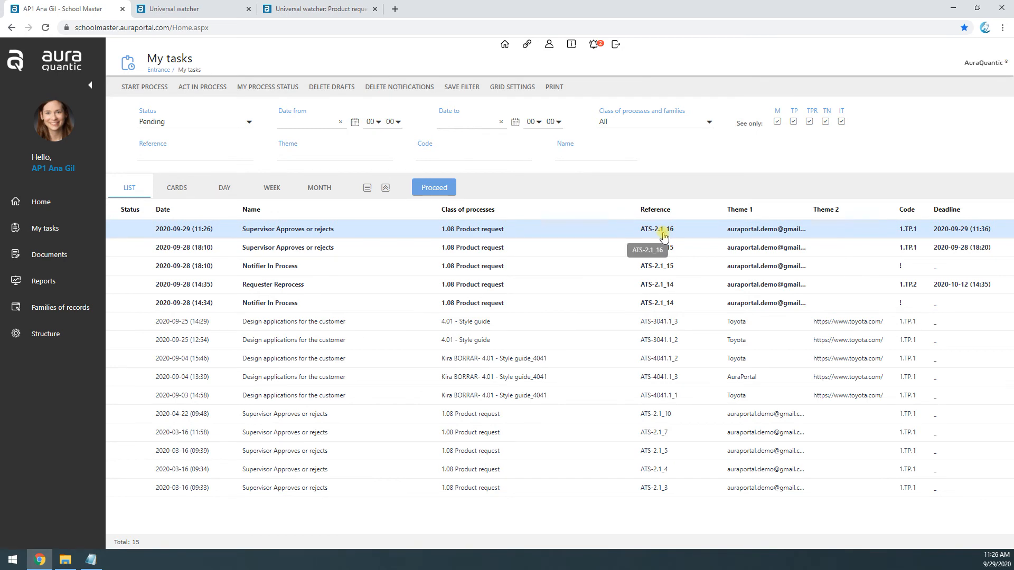
Step: Review the Material column's alert condition in the Product request UW view and go back without saving
click(328, 8)
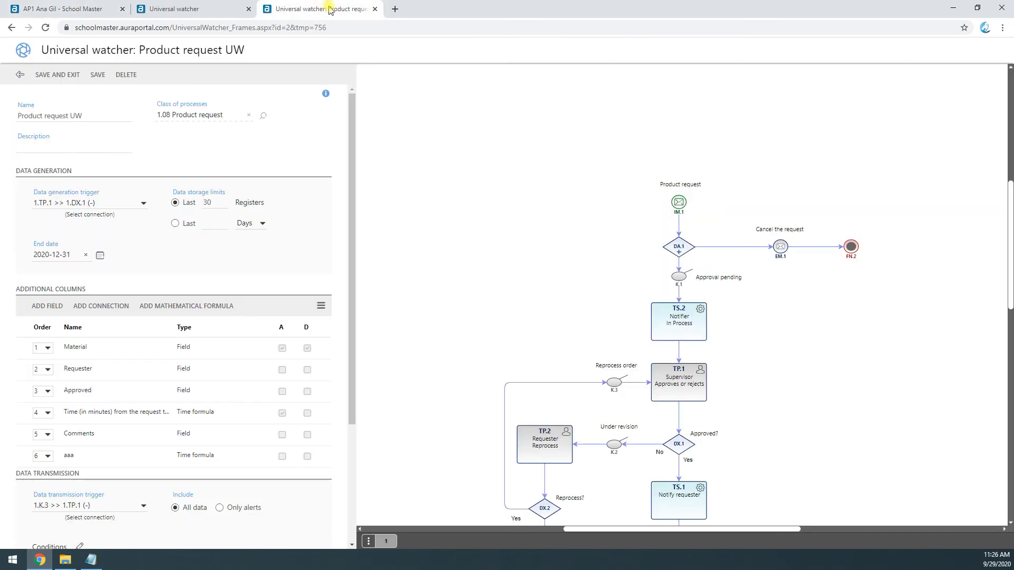
click(187, 351)
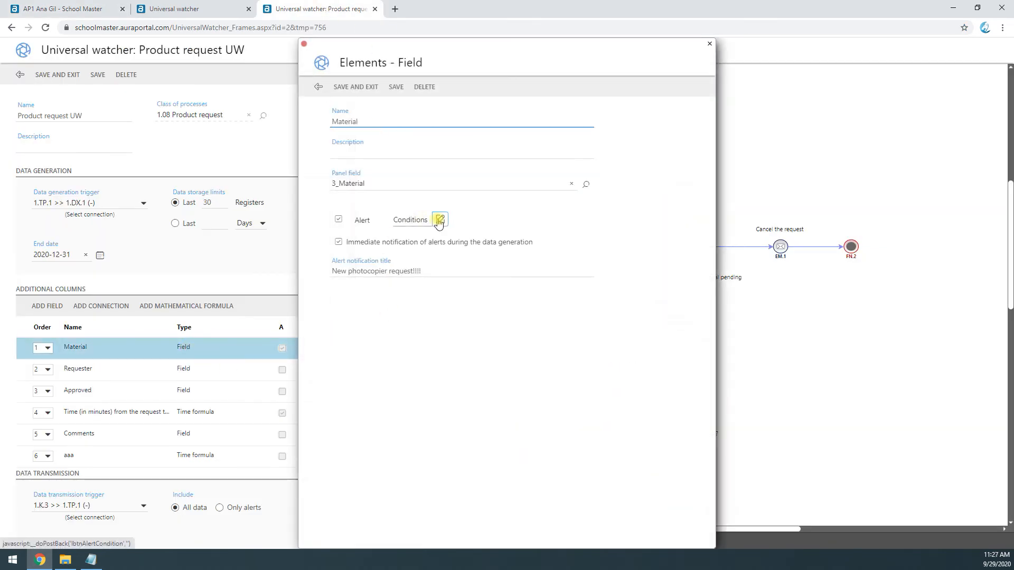
click(440, 219)
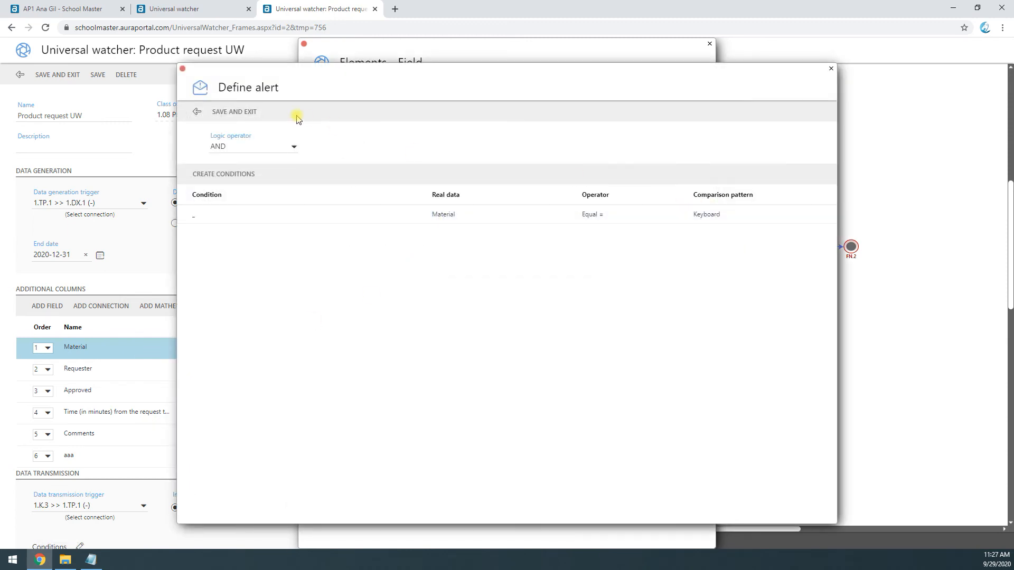
click(199, 113)
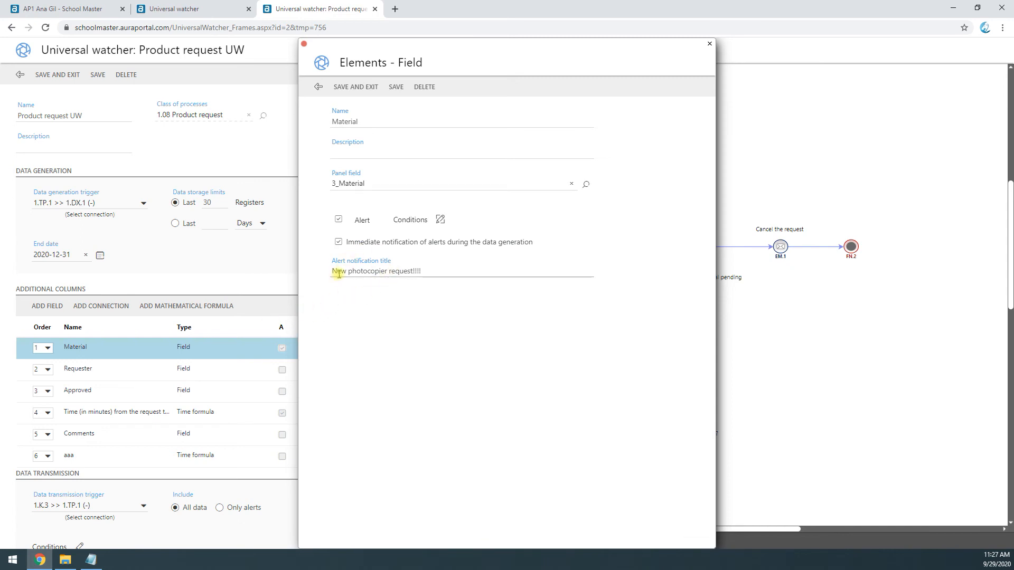
click(318, 87)
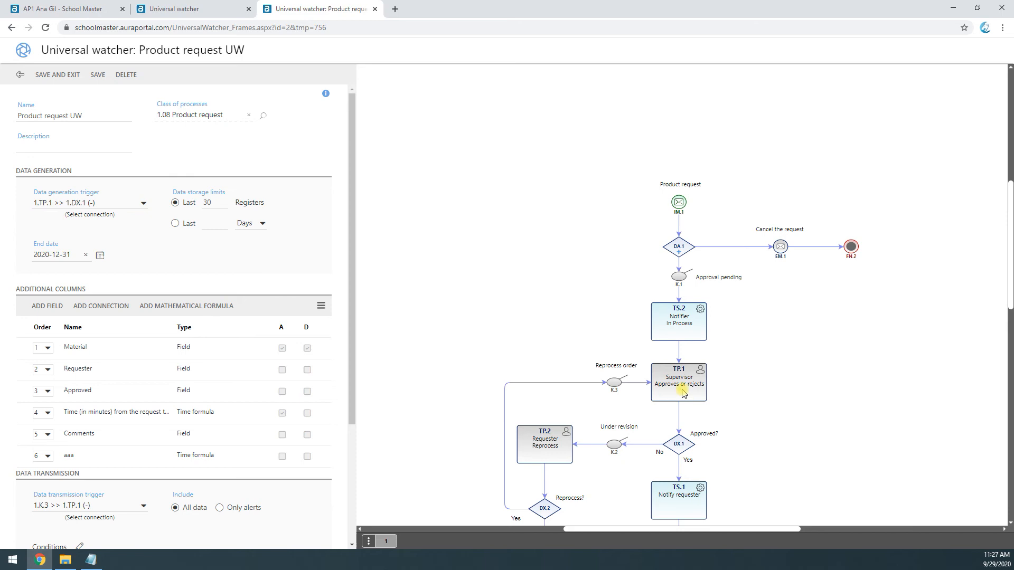
Step: Open the newest Supervisor Approves or rejects task in My tasks, set Approved? to No and submit it
click(200, 9)
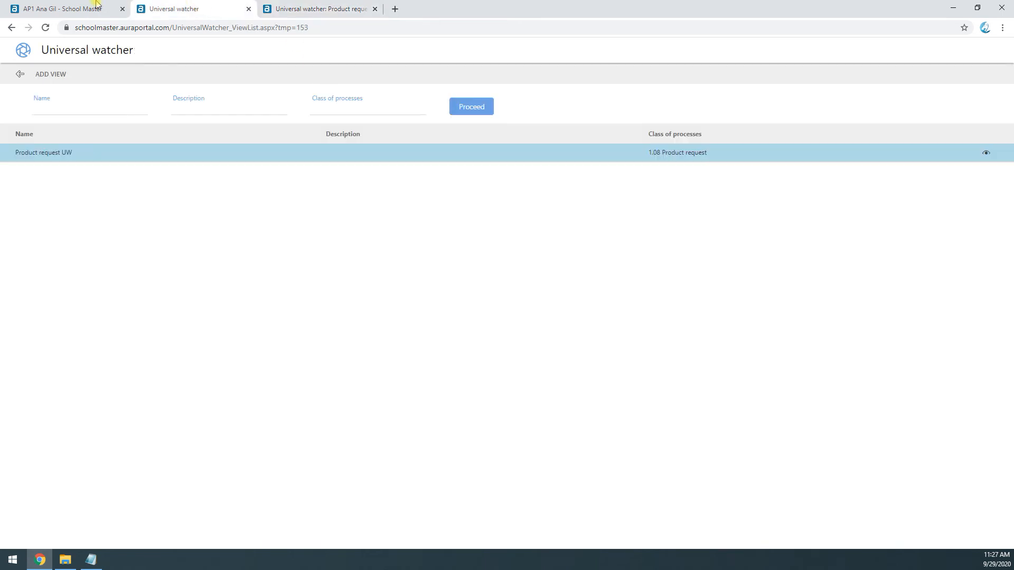
click(87, 8)
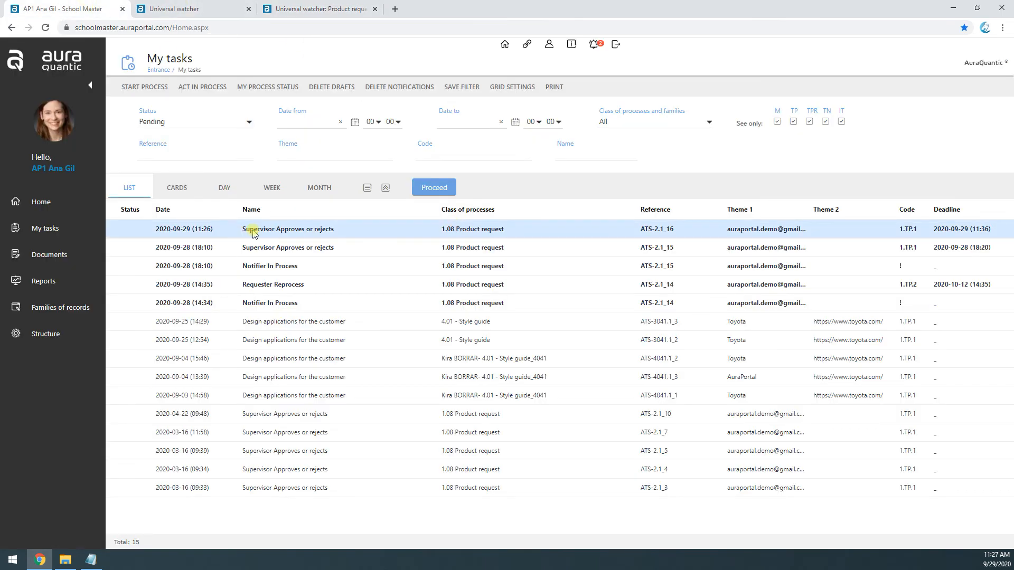
click(479, 234)
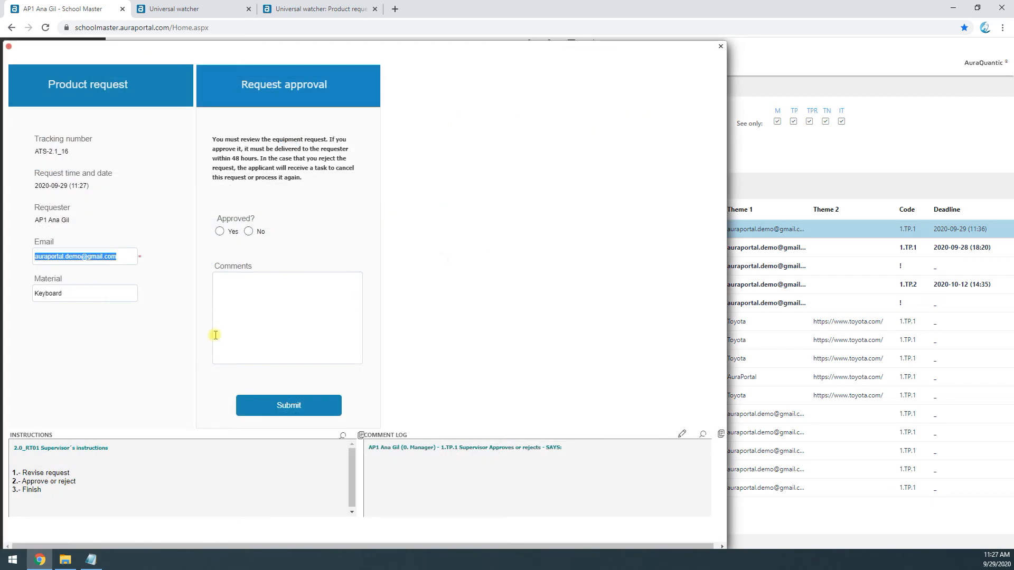
click(220, 232)
click(249, 232)
click(271, 283)
click(294, 407)
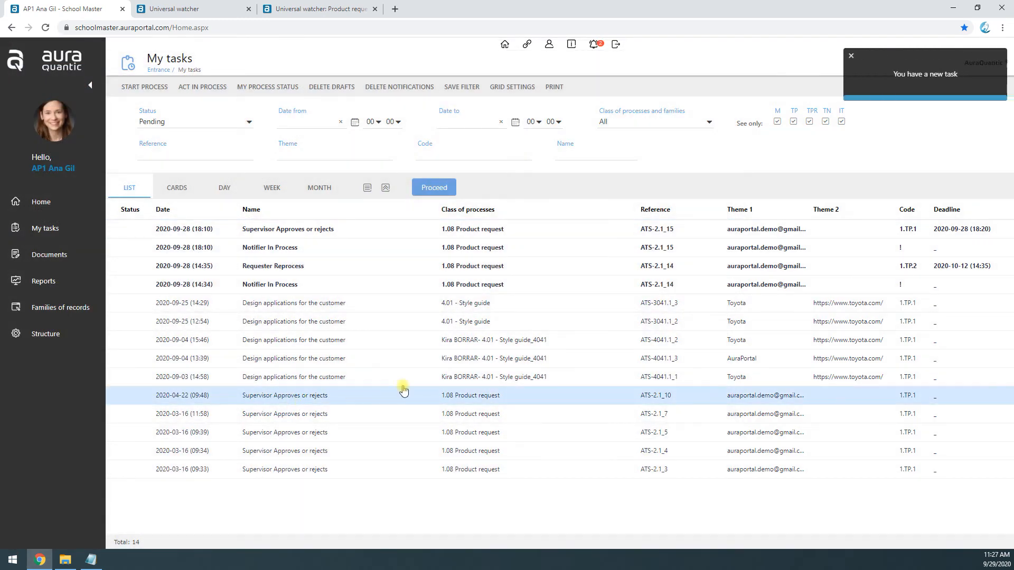
click(912, 93)
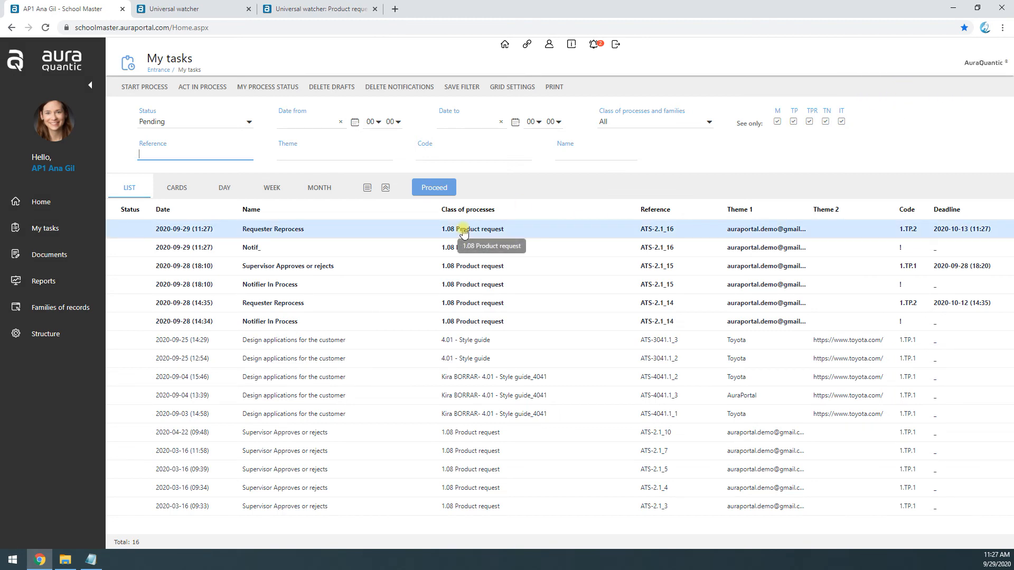
Step: Examine the process diagram in the Product request UW view and read the new Notif_ alert notification in My tasks
click(322, 9)
scroll(648, 379, down, 2)
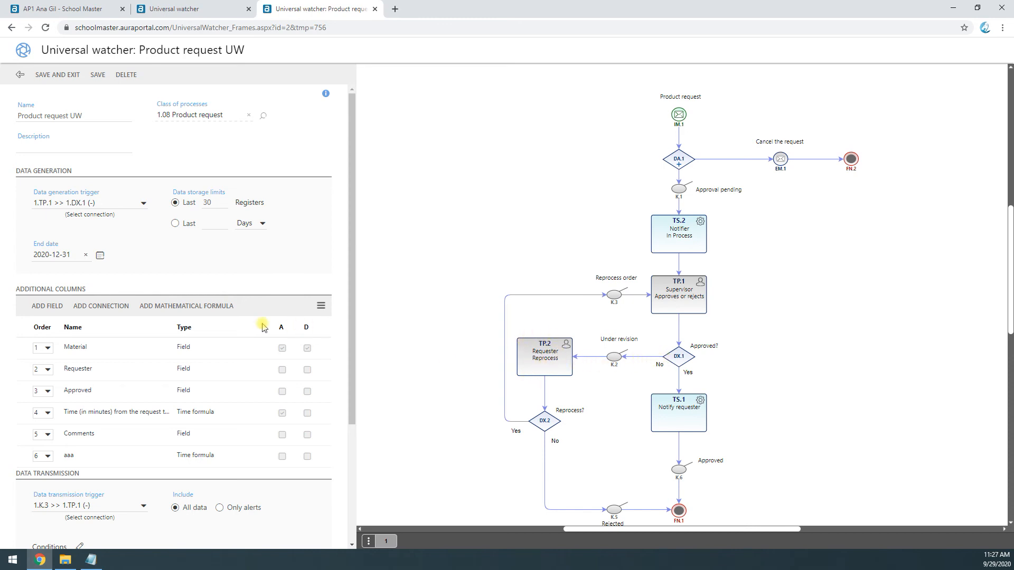
click(222, 8)
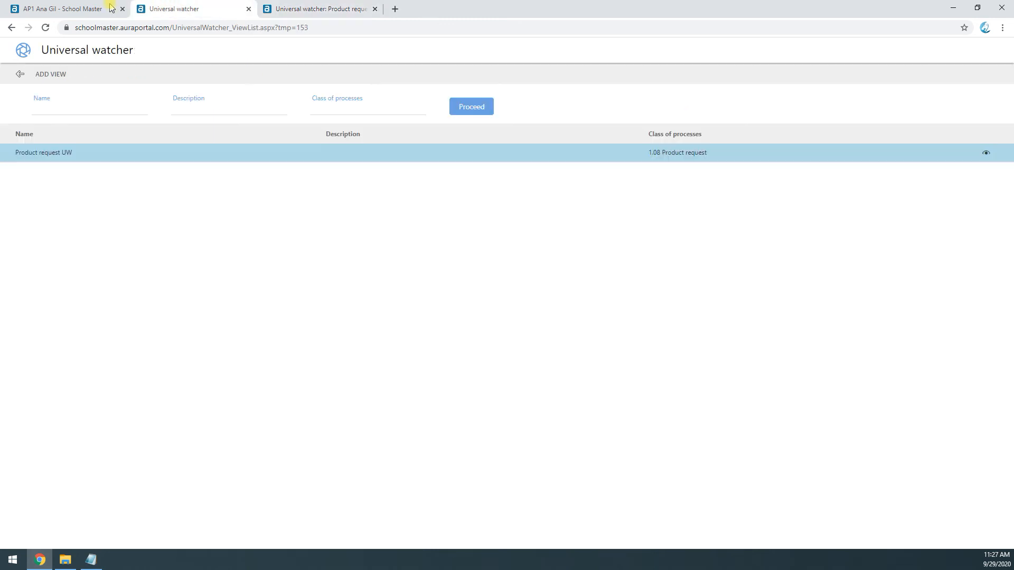
click(112, 7)
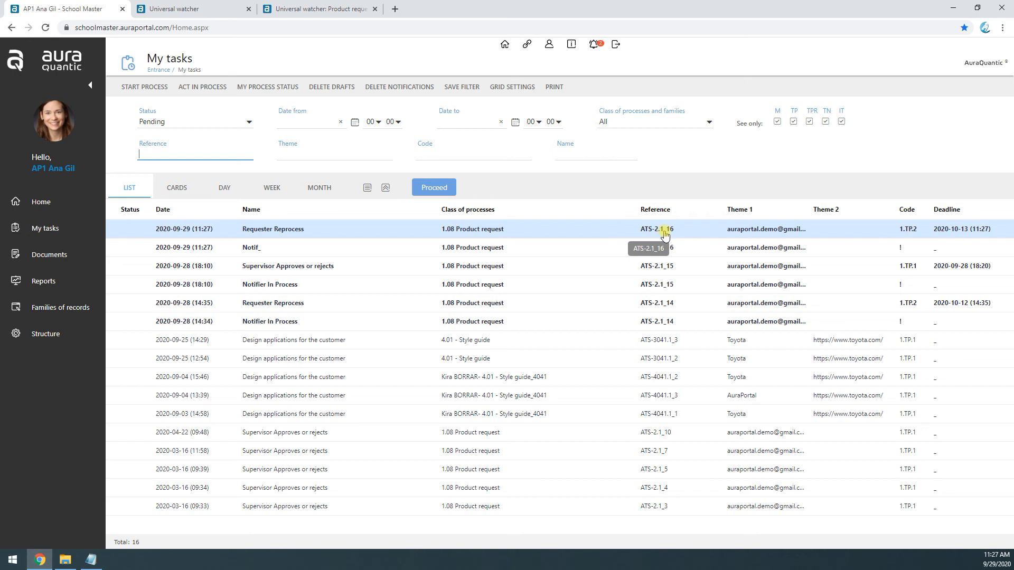
click(269, 252)
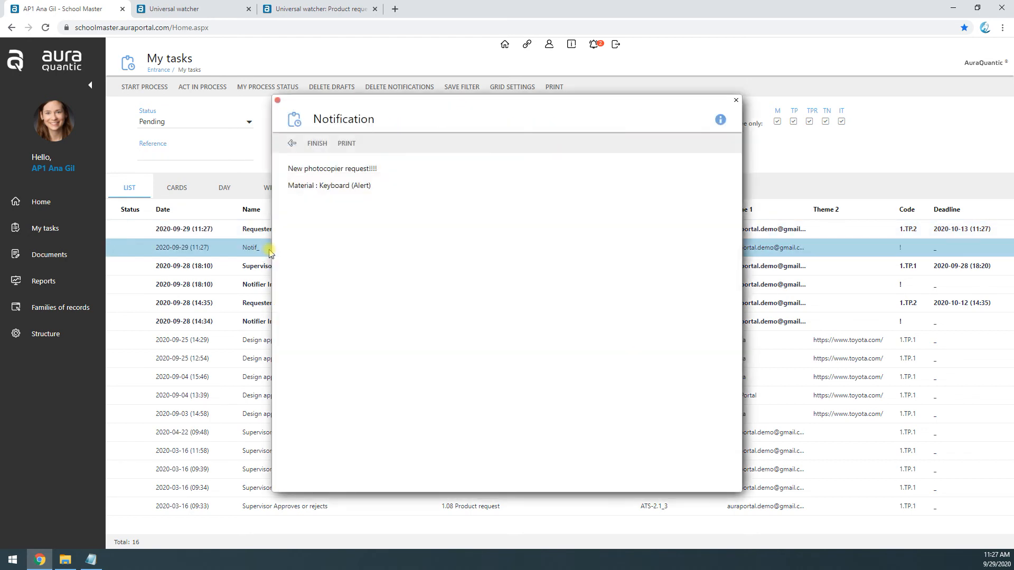
drag(289, 168, 377, 189)
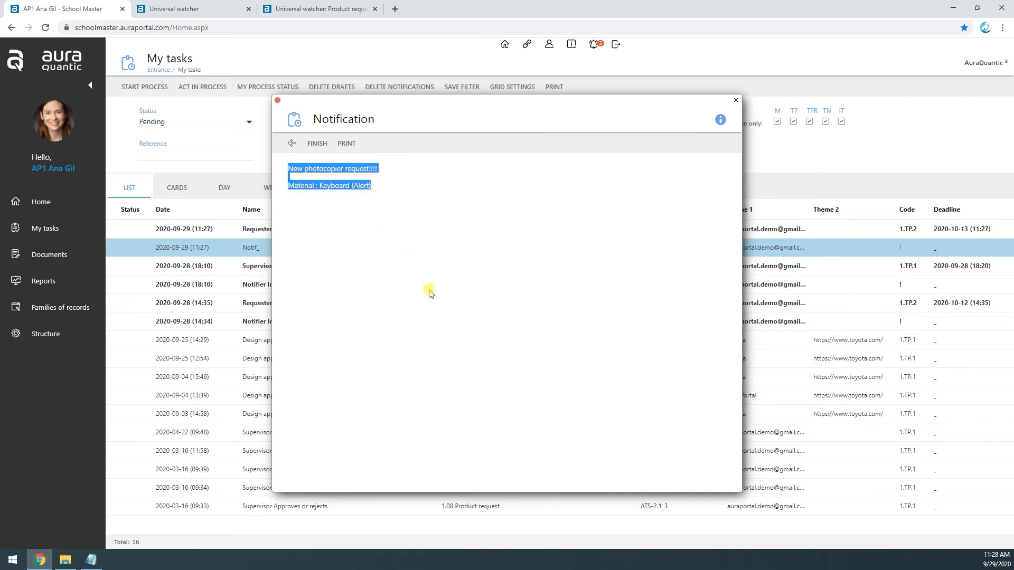
click(317, 176)
triple_click(296, 169)
click(317, 172)
triple_click(321, 171)
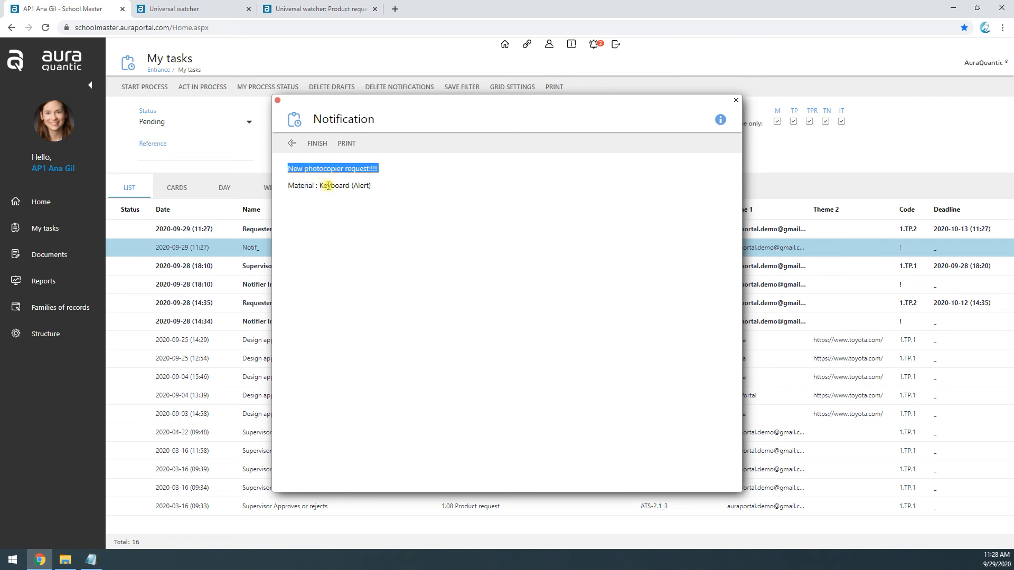
drag(317, 186, 357, 185)
Step: Set the Material column's alert notification title to "New keyboard request!!!!" in the Product request UW view, saving and exiting
click(319, 9)
click(217, 346)
double_click(369, 271)
text(keyboard request!!!!)
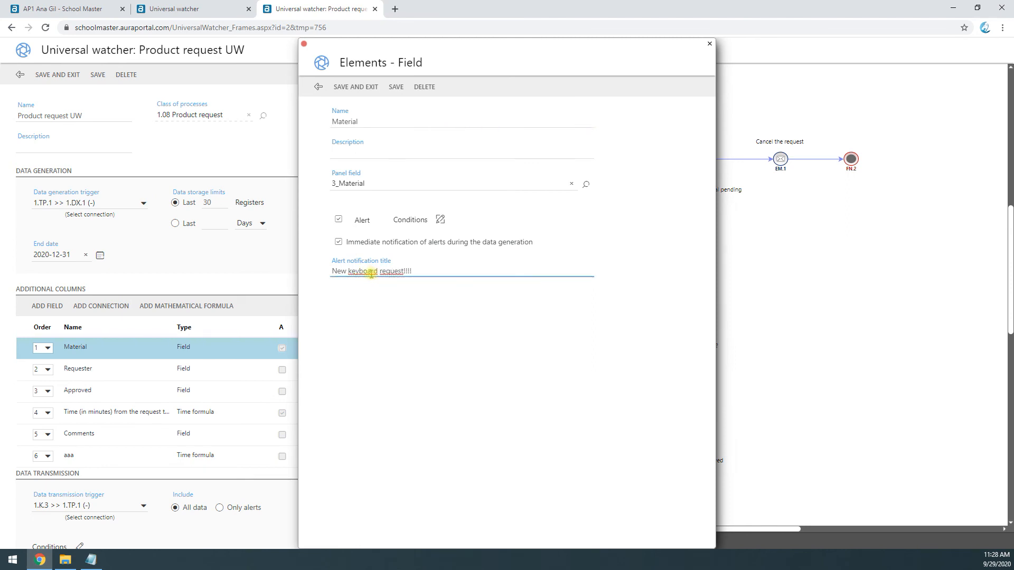
click(352, 95)
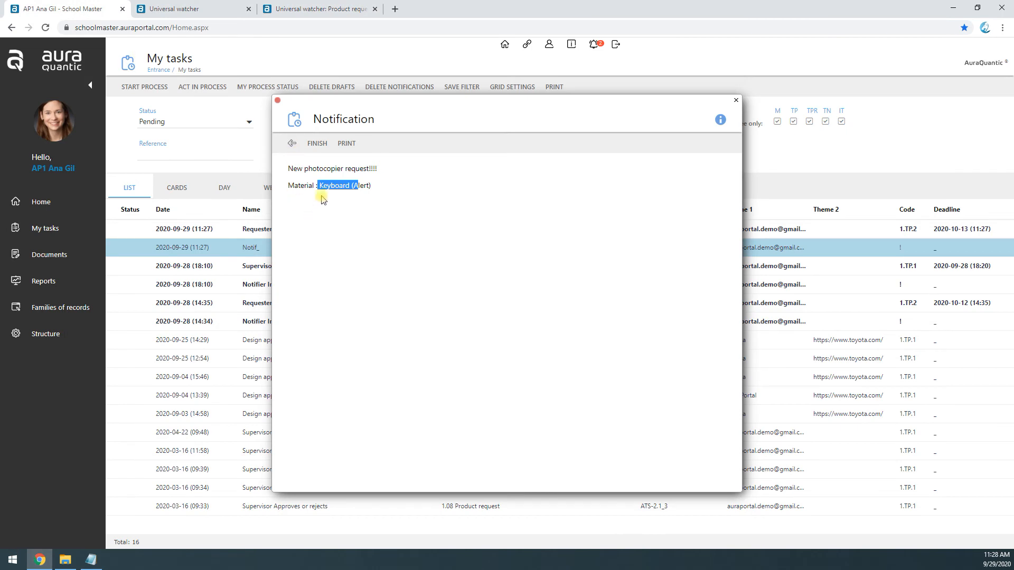
Step: Finish the alert notification in My tasks and open the newest Requester Reprocess task
click(322, 199)
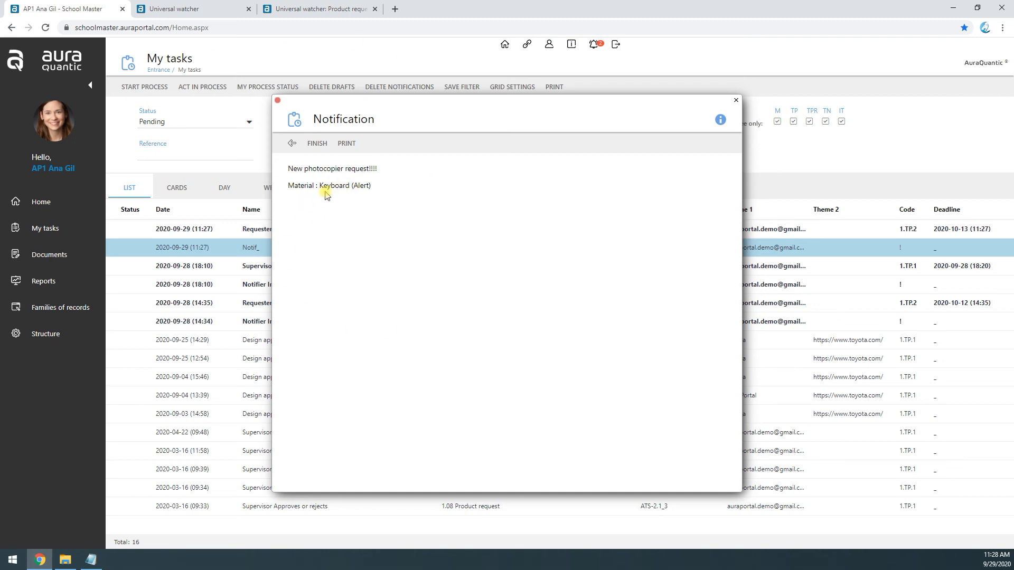
click(316, 145)
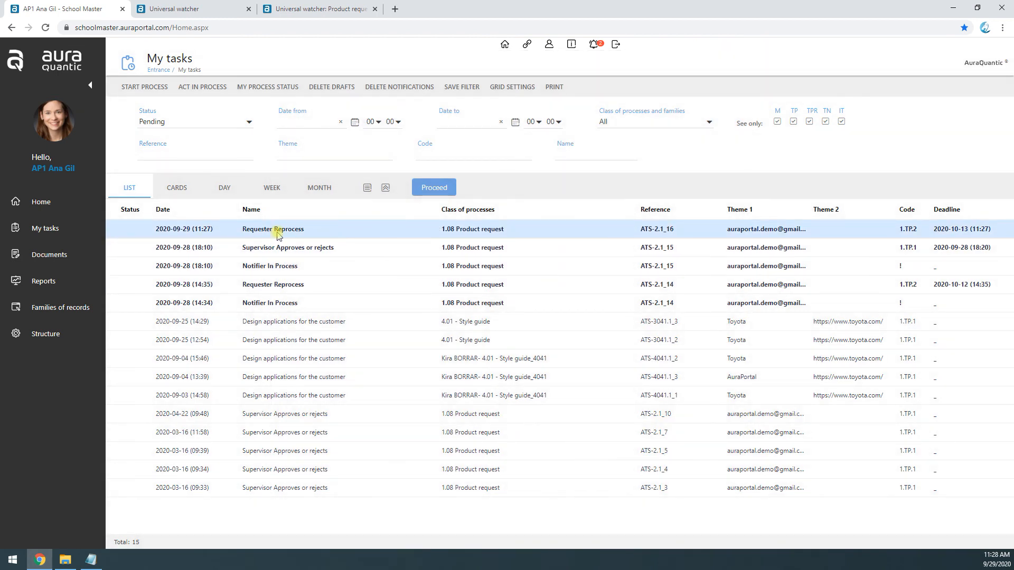
click(464, 234)
click(372, 358)
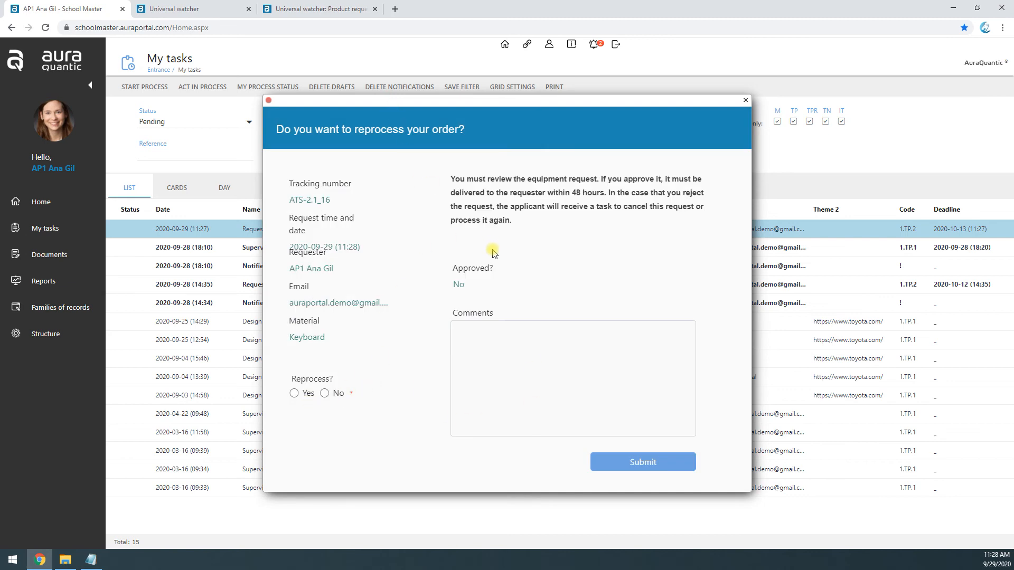
Step: Review the data transmission trigger, notification title and recipients in the Product request UW view, returning to the reprocess form
click(326, 17)
scroll(74, 357, down, 3)
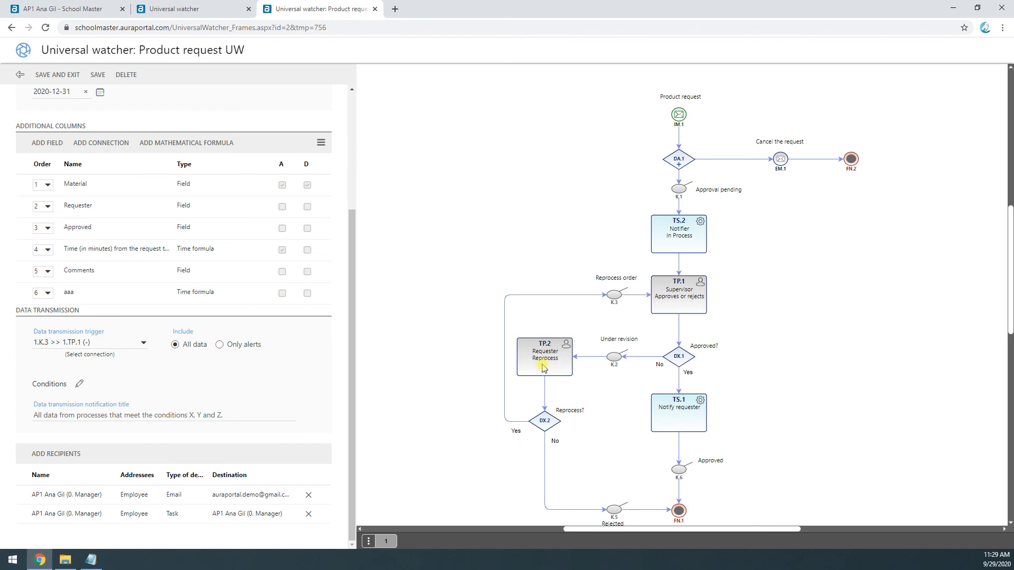
click(152, 6)
click(108, 7)
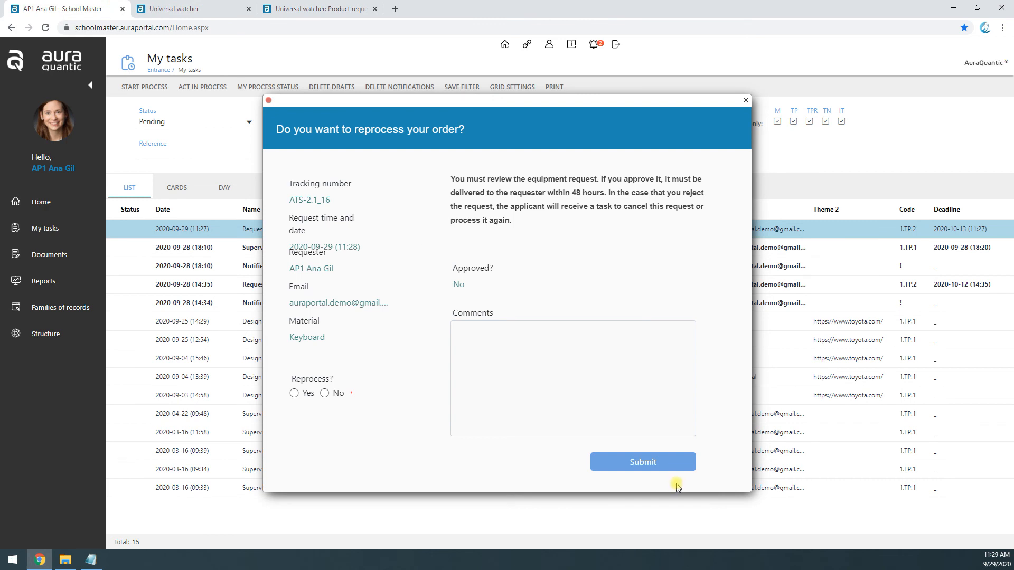
Step: Answer Yes to Reprocess?, submit the decision, close the form and refresh the task list
click(294, 393)
click(653, 468)
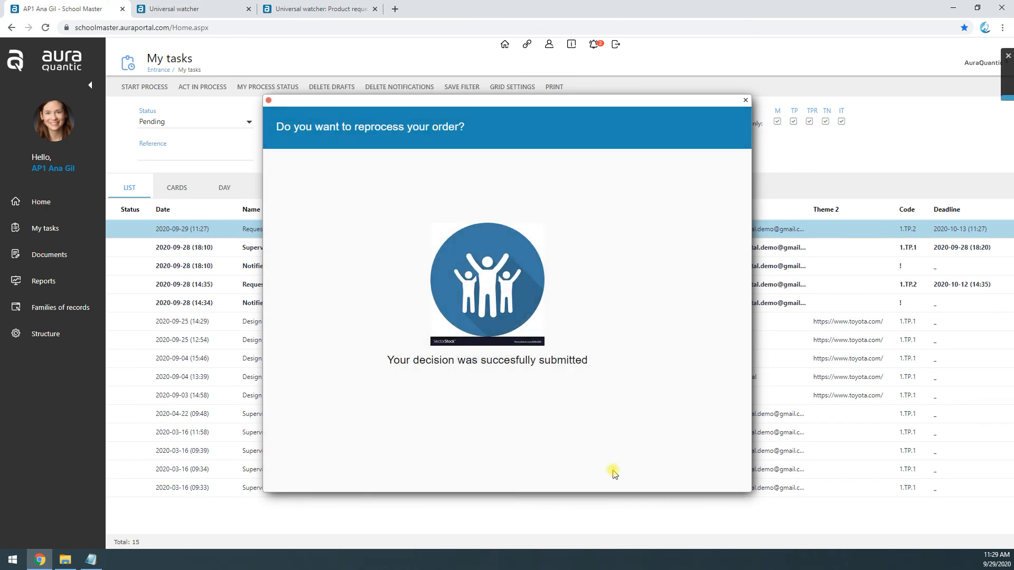
click(745, 100)
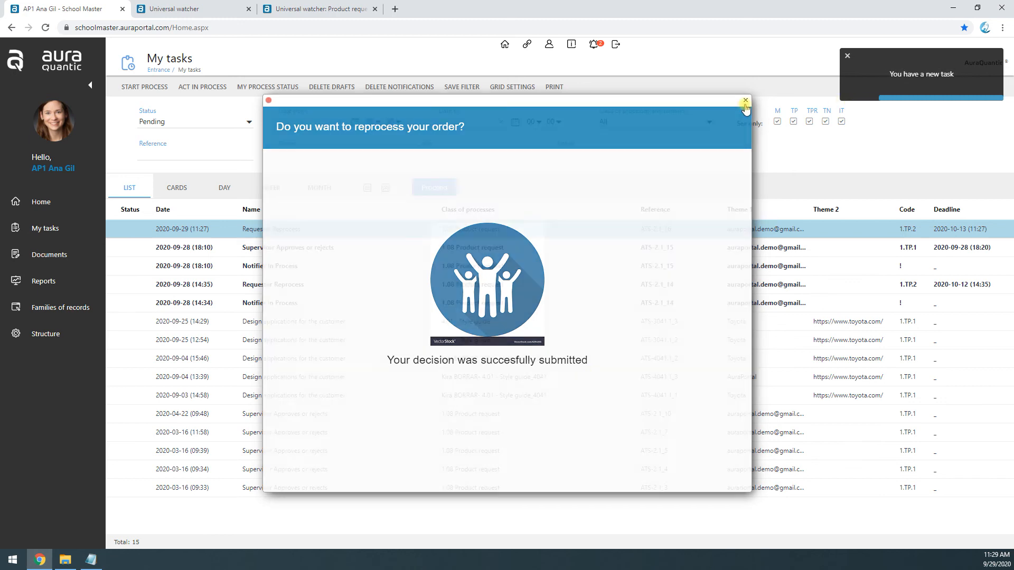
click(423, 189)
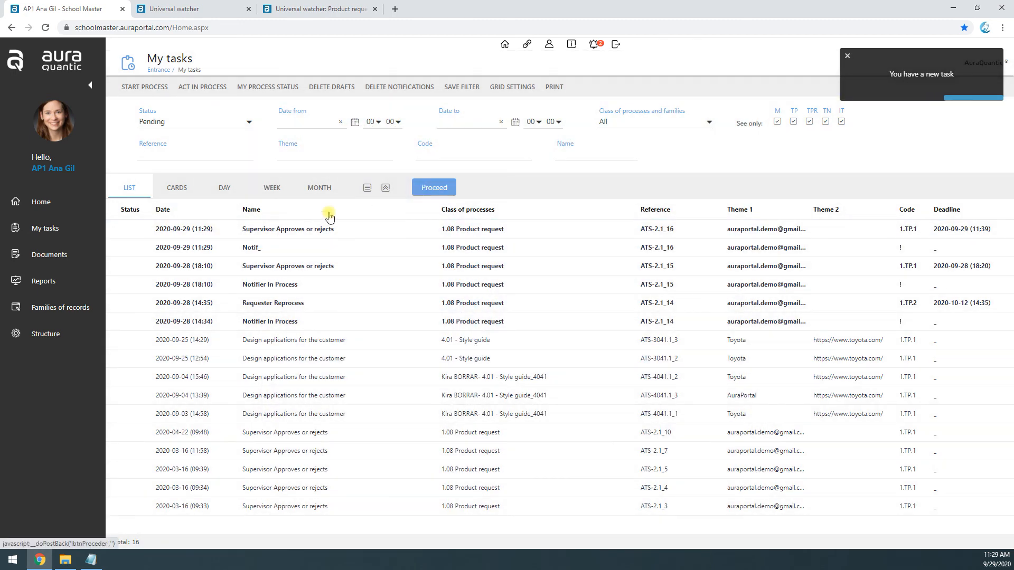
Step: Read the data listed in the new Notif_ data transmission notification and finish the notification
click(464, 248)
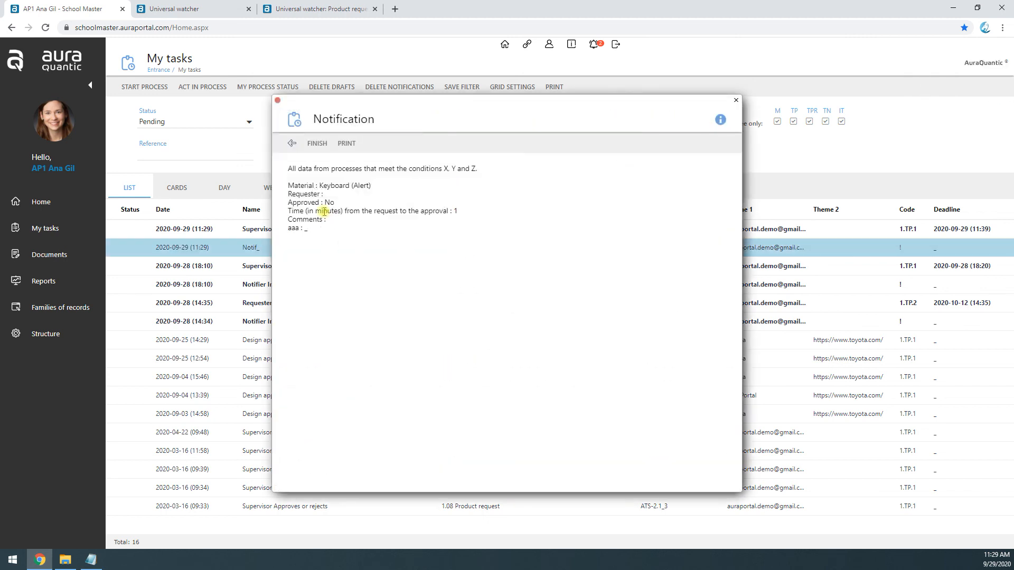
drag(290, 185, 328, 250)
click(344, 309)
drag(288, 203, 444, 215)
click(387, 233)
drag(292, 229, 329, 236)
click(291, 143)
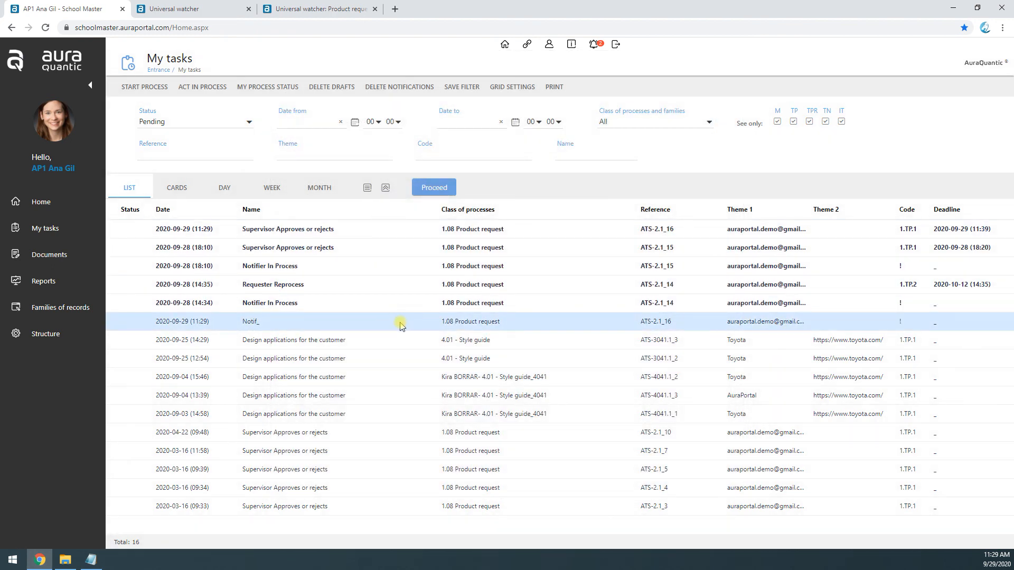
click(340, 323)
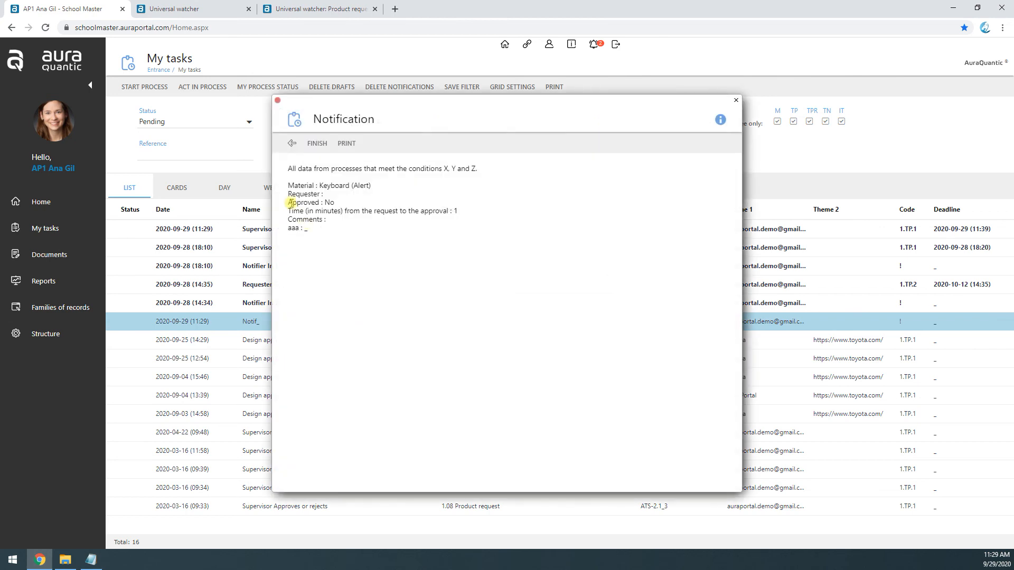
mouse_move(313, 232)
mouse_down()
mouse_move(283, 164)
mouse_move(310, 243)
mouse_up()
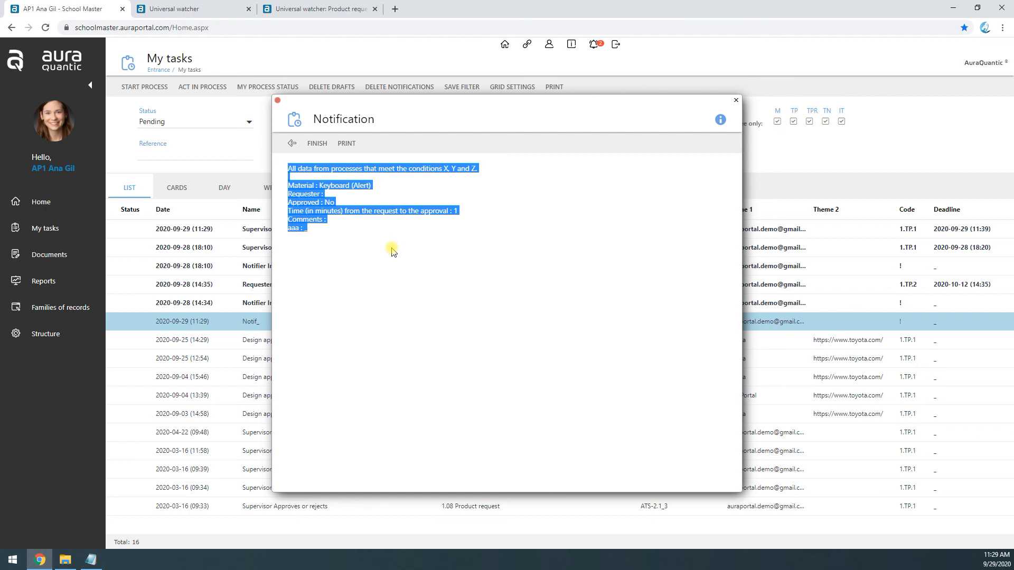
click(316, 143)
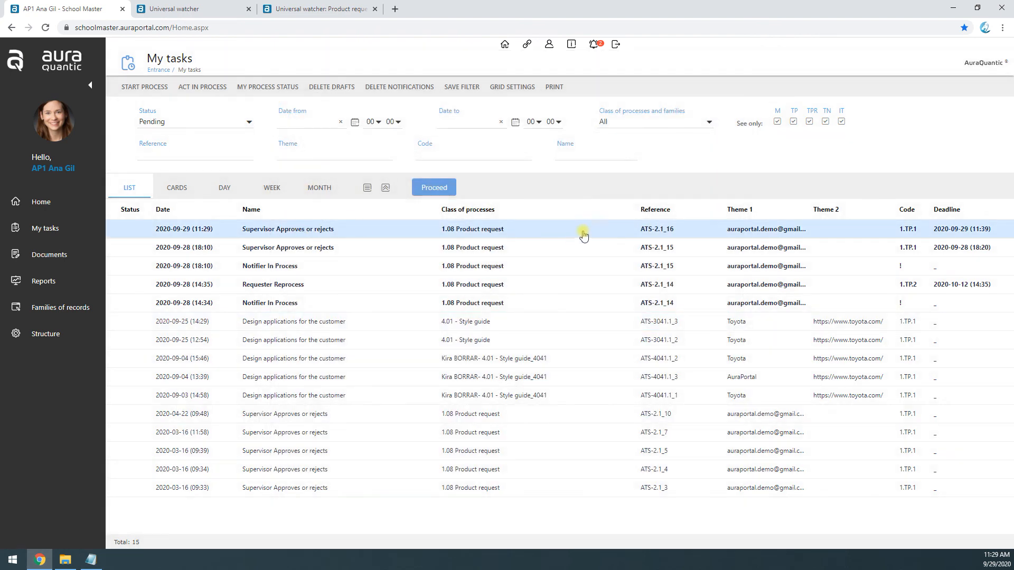
Step: Open the reprocessed request's Supervisor Approves or rejects task and submit it with Approved? at No
click(651, 232)
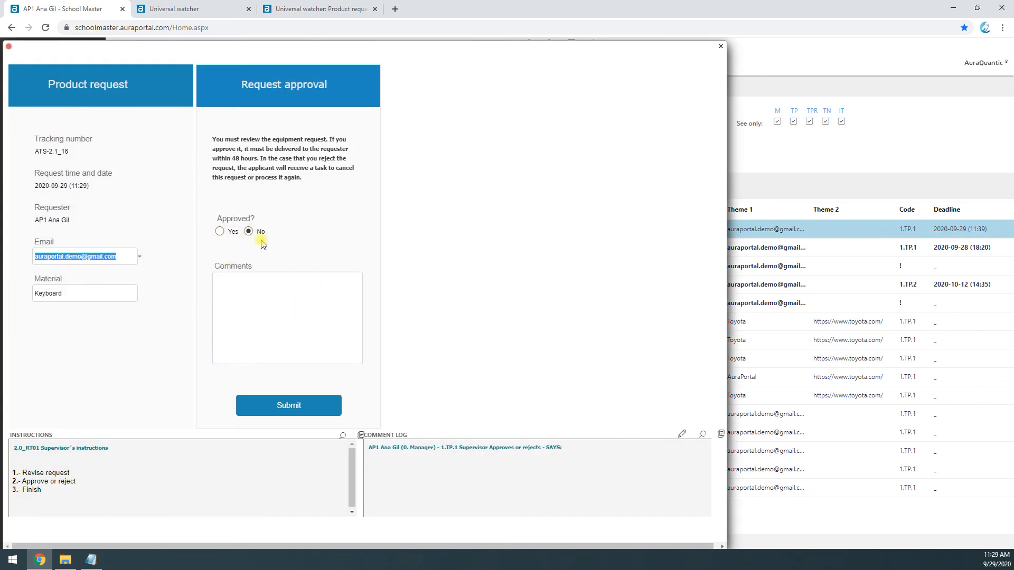
click(285, 411)
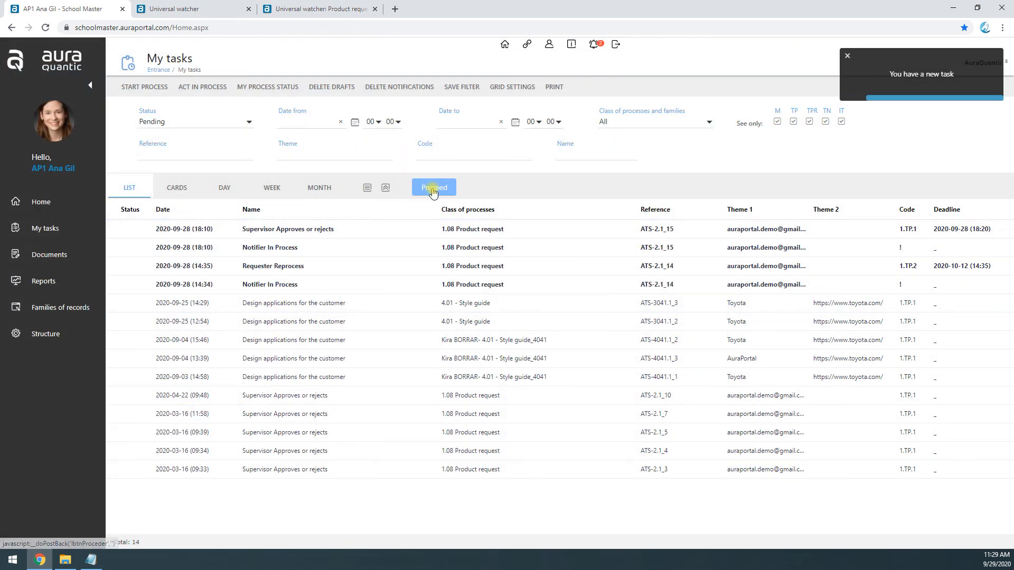
Step: Refresh the task list, read the new Notif_ keyboard request alert and finish the notification
click(433, 189)
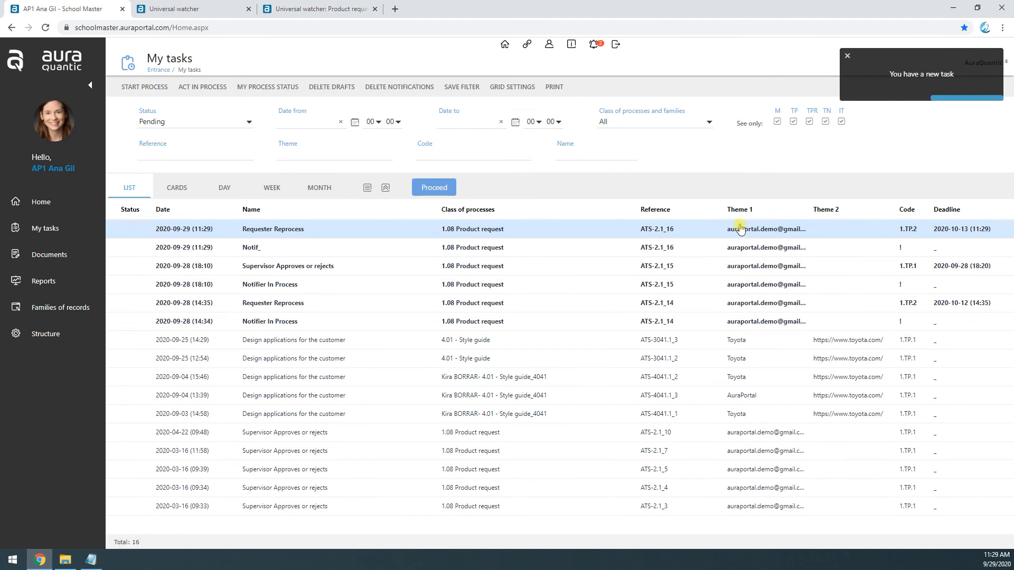
click(464, 253)
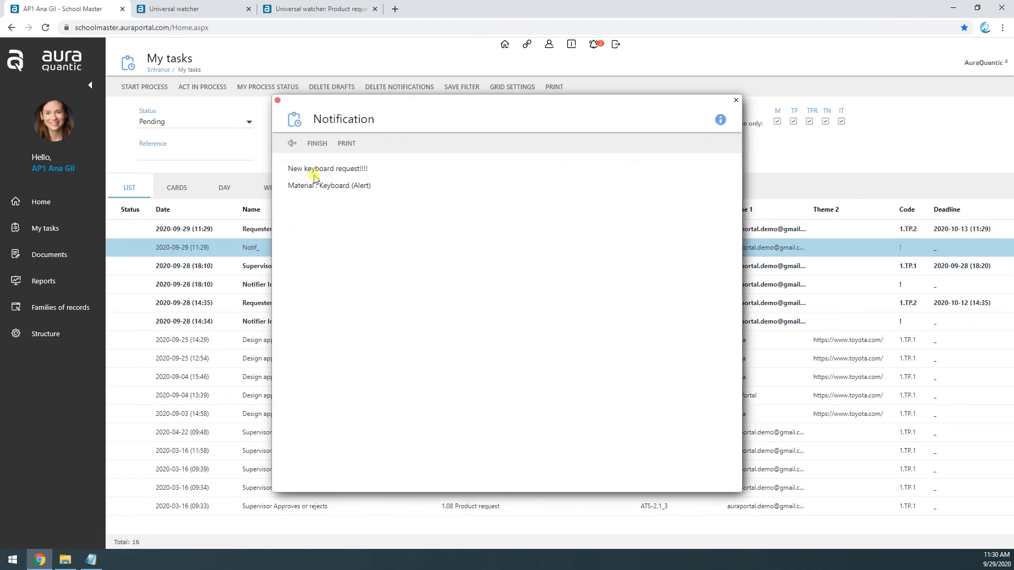
click(317, 143)
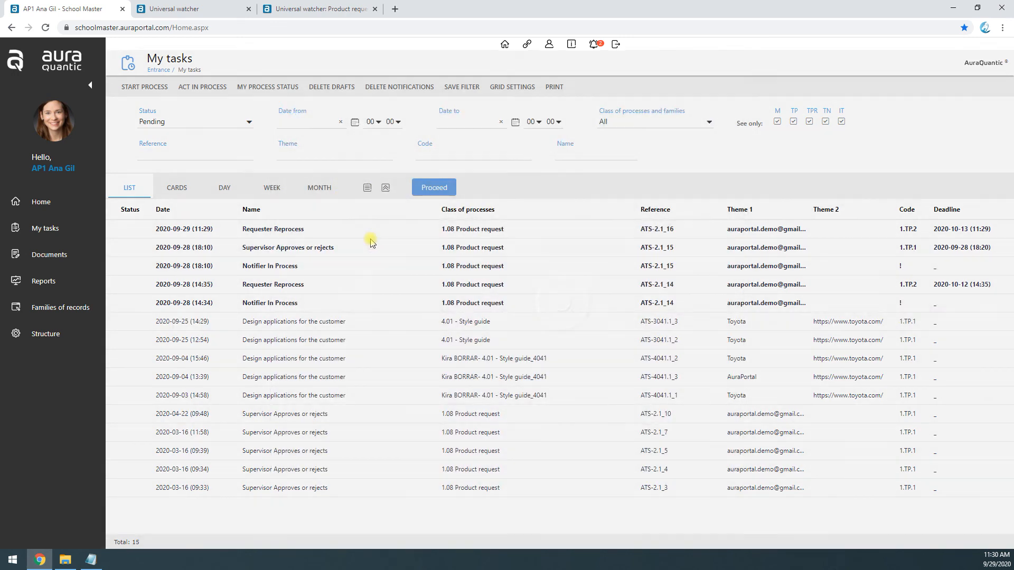
Step: Open the newest Requester Reprocess task, accept the rejection notice, submit it with Reprocess? at Yes, close the form and refresh the task list
click(453, 232)
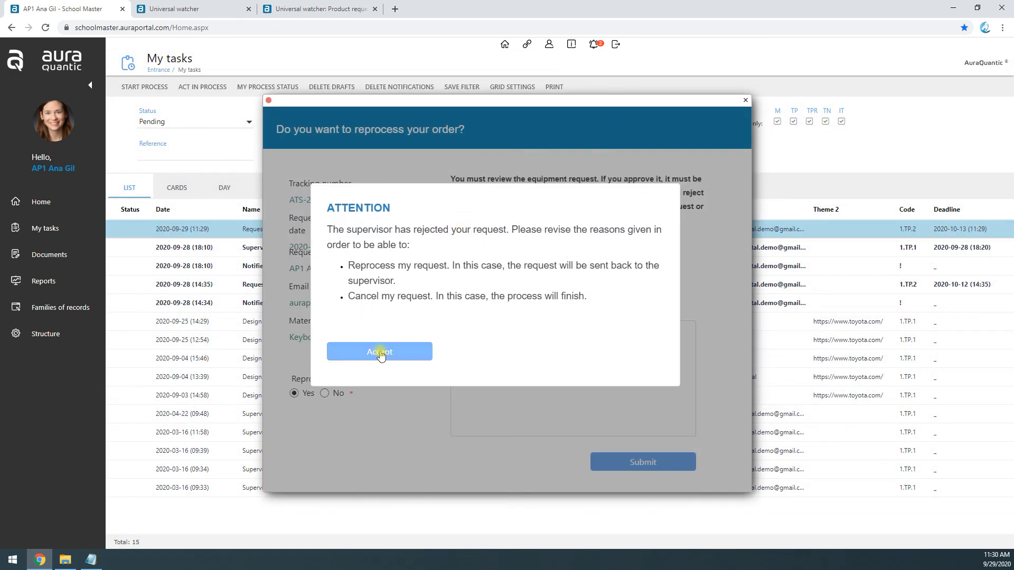
click(380, 352)
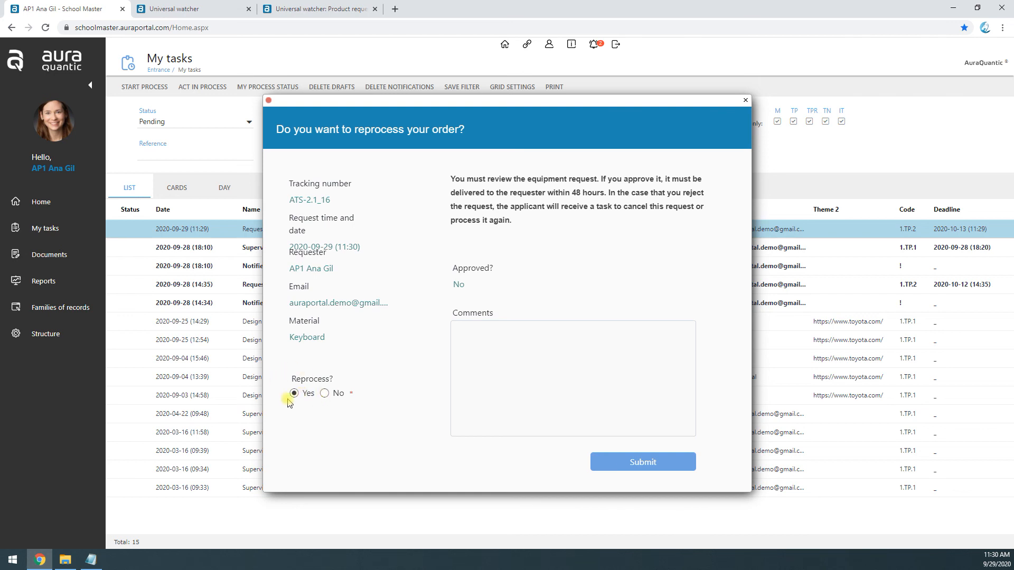
click(650, 463)
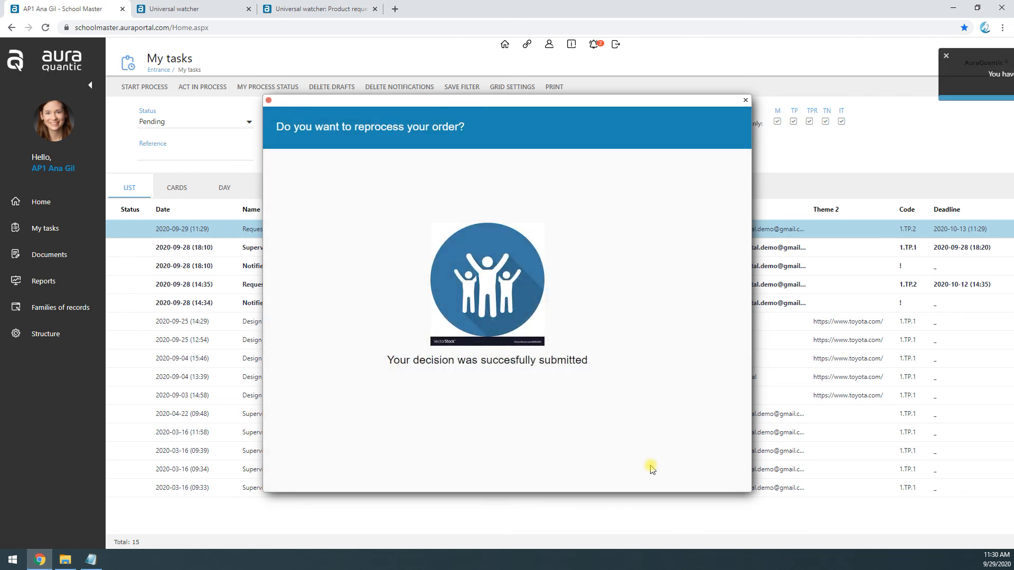
click(744, 102)
click(432, 188)
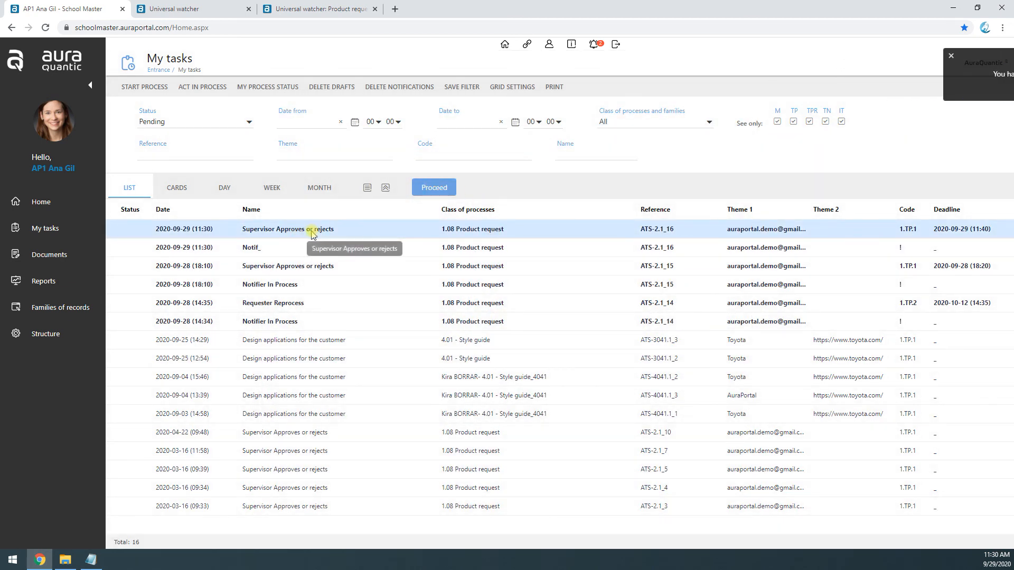
Step: Read both keyboard request records in the new Notif_ data transmission notification, including their aaa values, and finish the notification
click(256, 250)
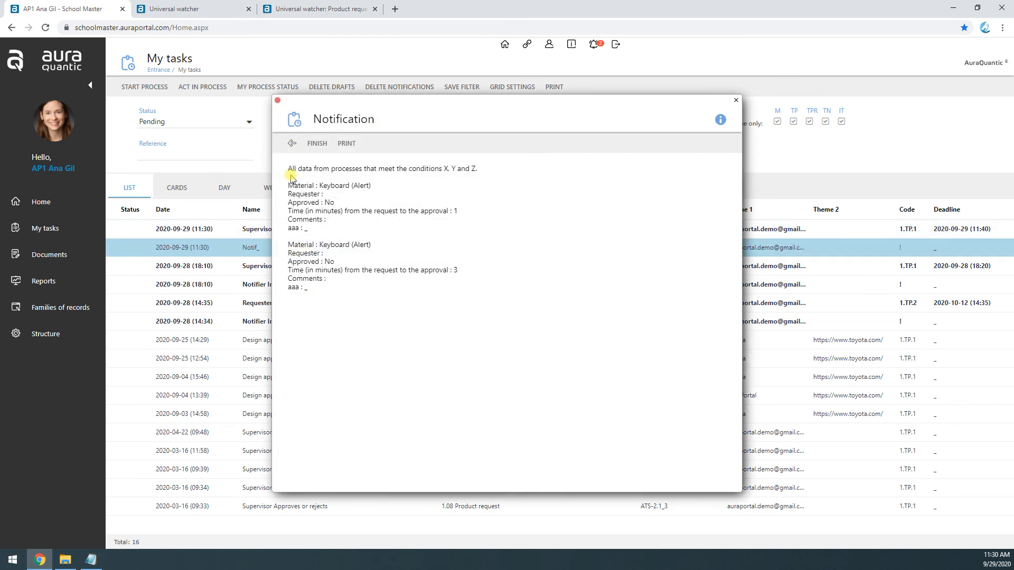
drag(290, 183, 322, 289)
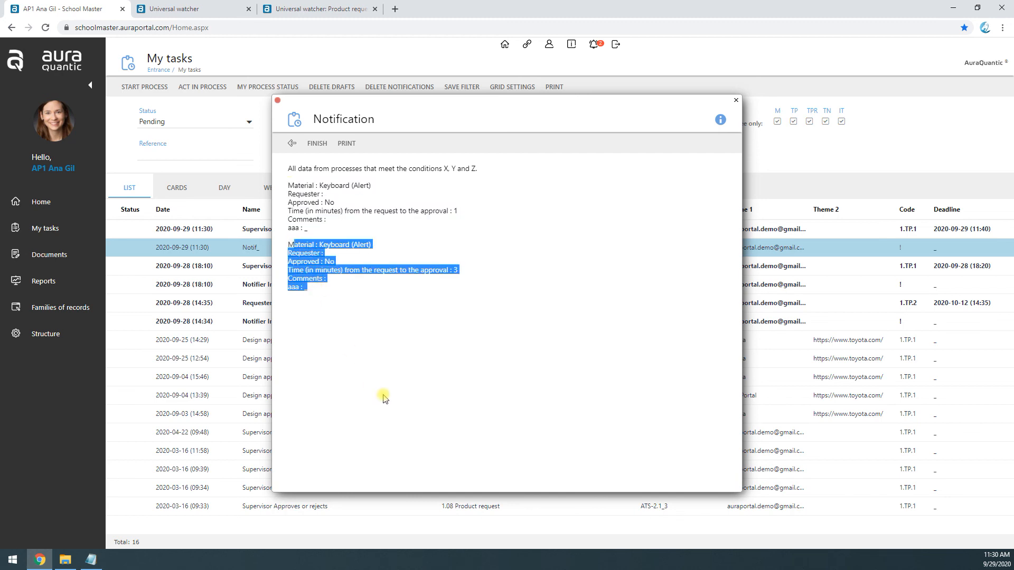
double_click(304, 228)
double_click(304, 287)
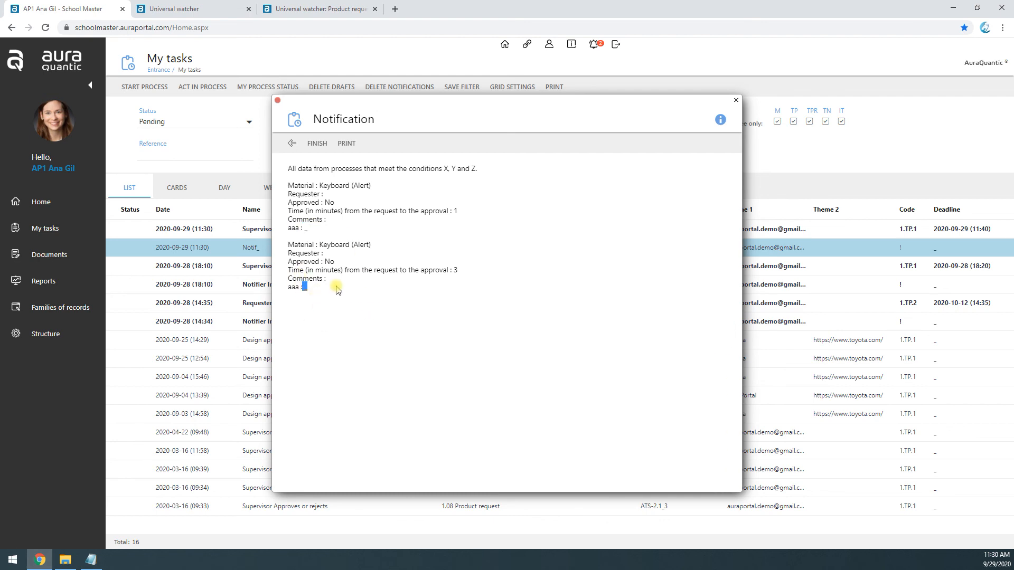
click(317, 143)
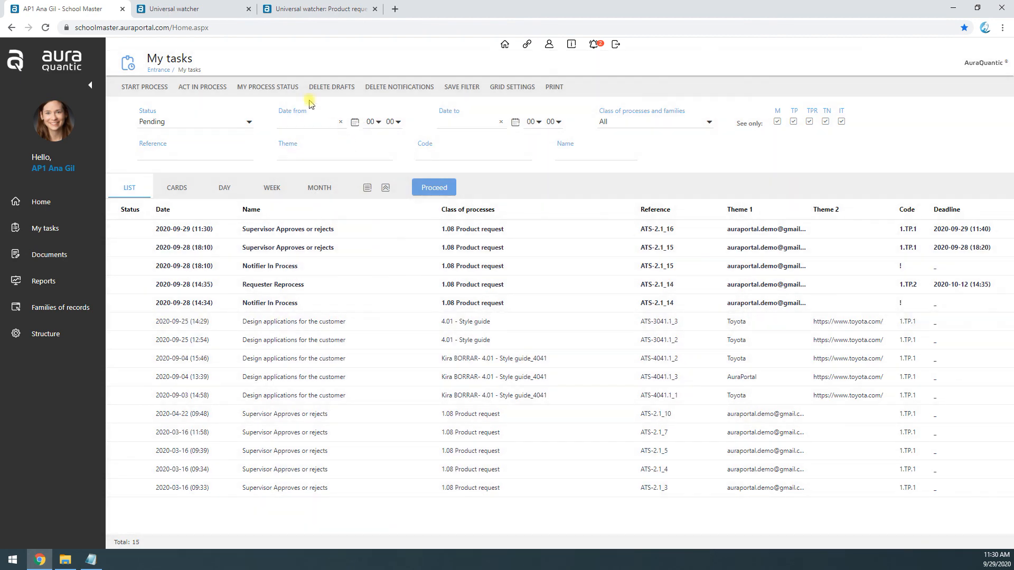
Step: Open the Product request UW query from the process monitoring reports and list all its records
click(53, 288)
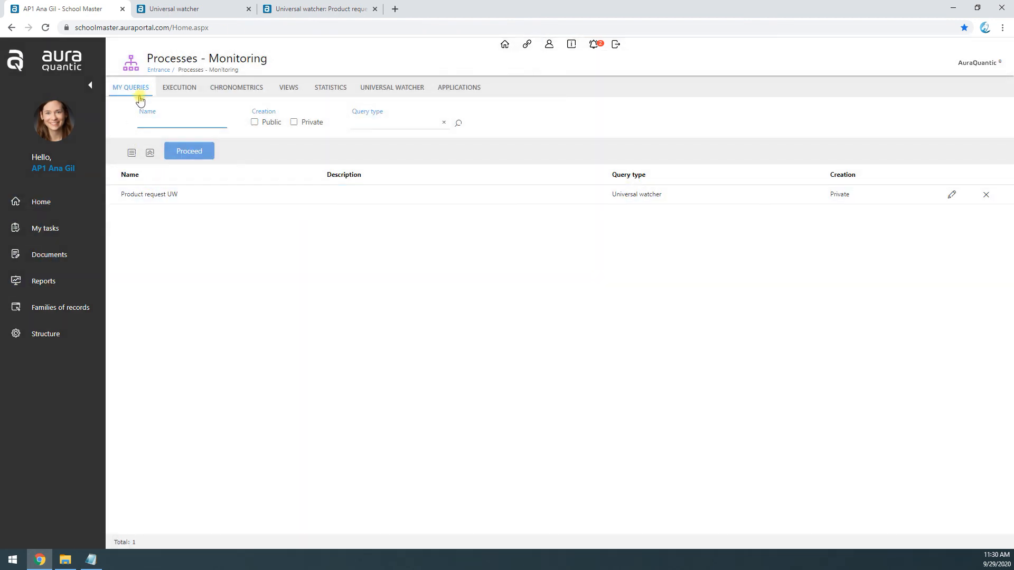
click(158, 197)
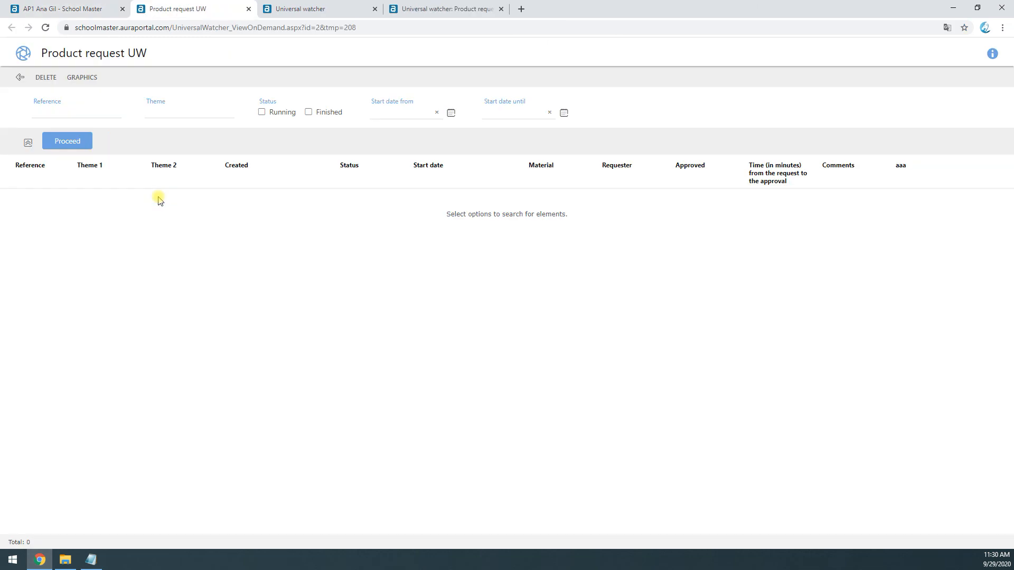
click(75, 141)
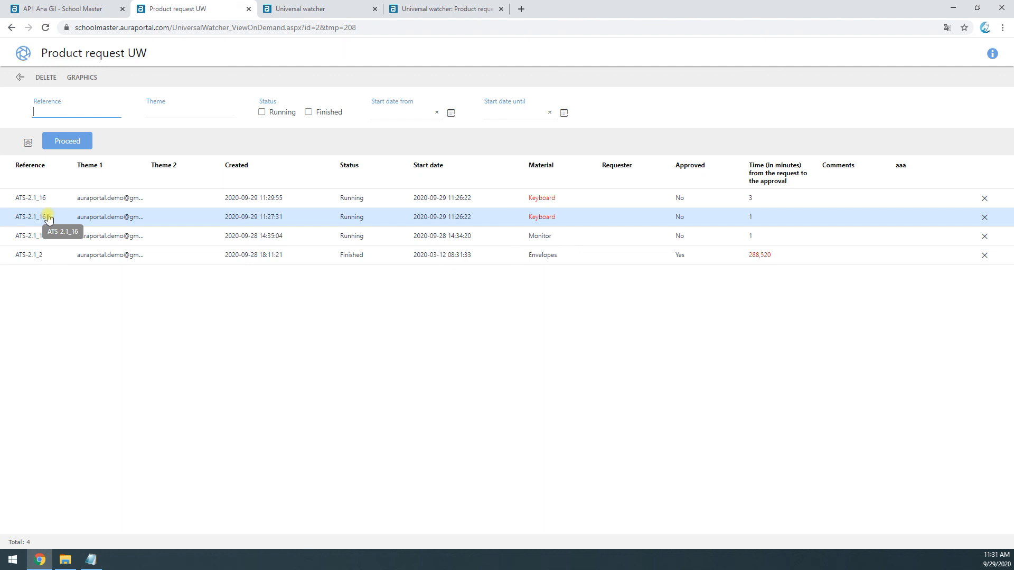
Step: Review the data storage limit, additional columns and data transmission settings in the Product request UW watcher configuration
click(420, 5)
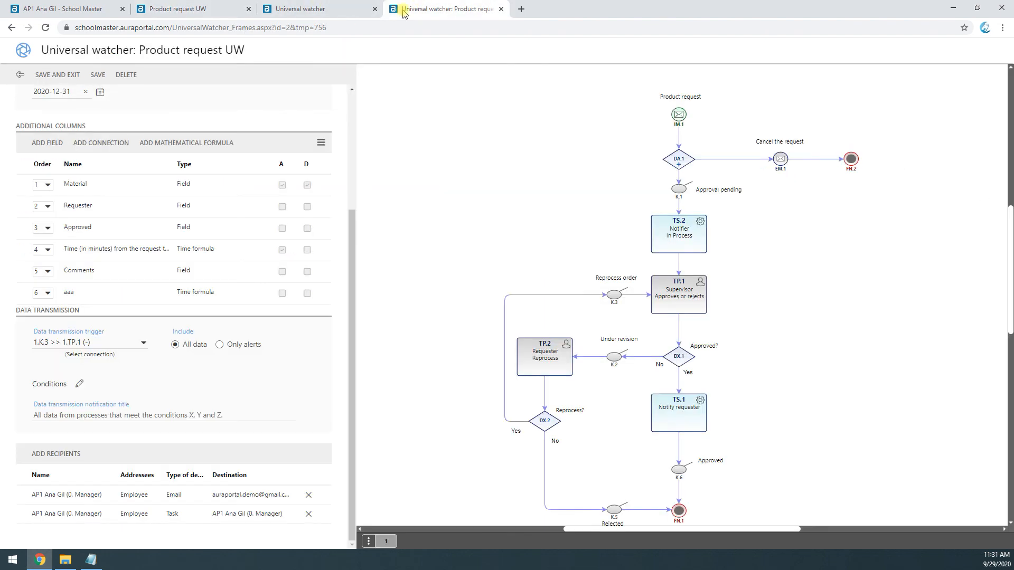
scroll(227, 159, up, 3)
double_click(216, 201)
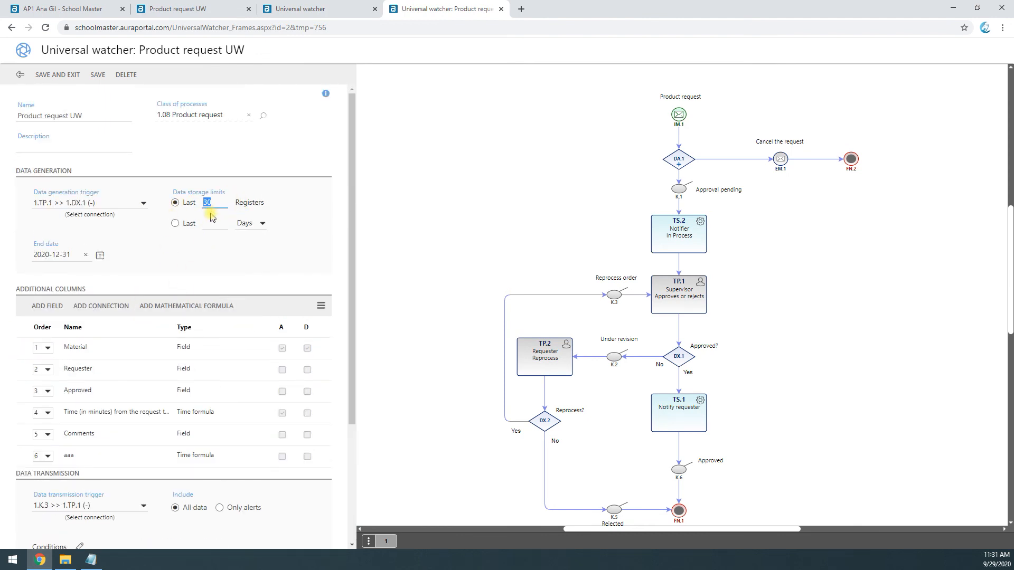
scroll(210, 211, down, 3)
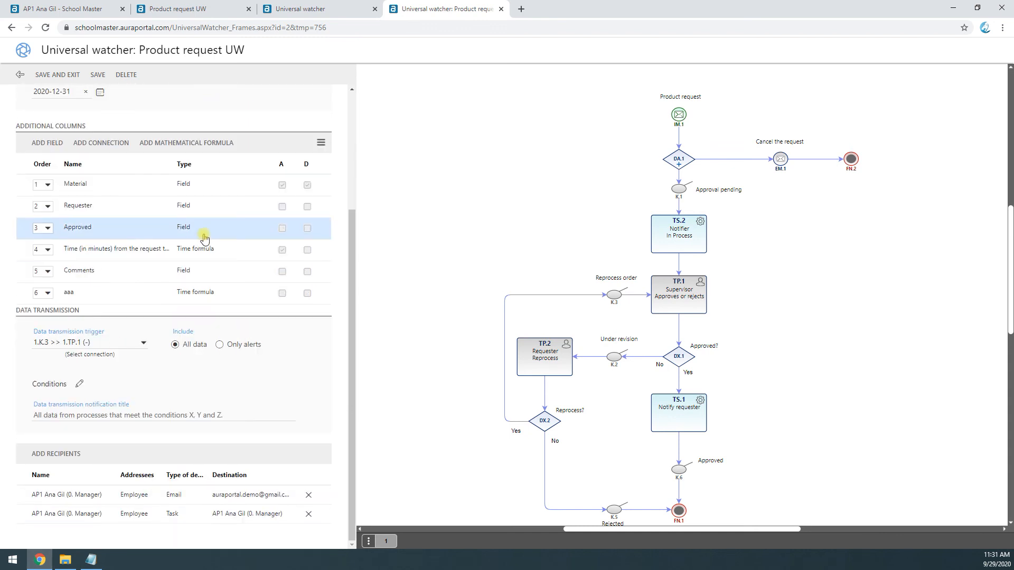
scroll(201, 252, up, 3)
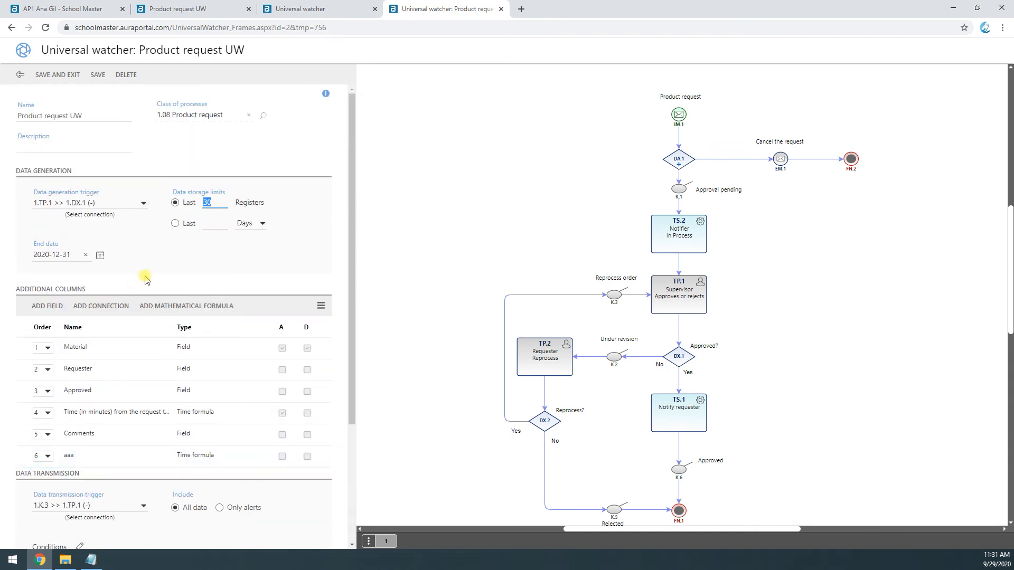
click(194, 271)
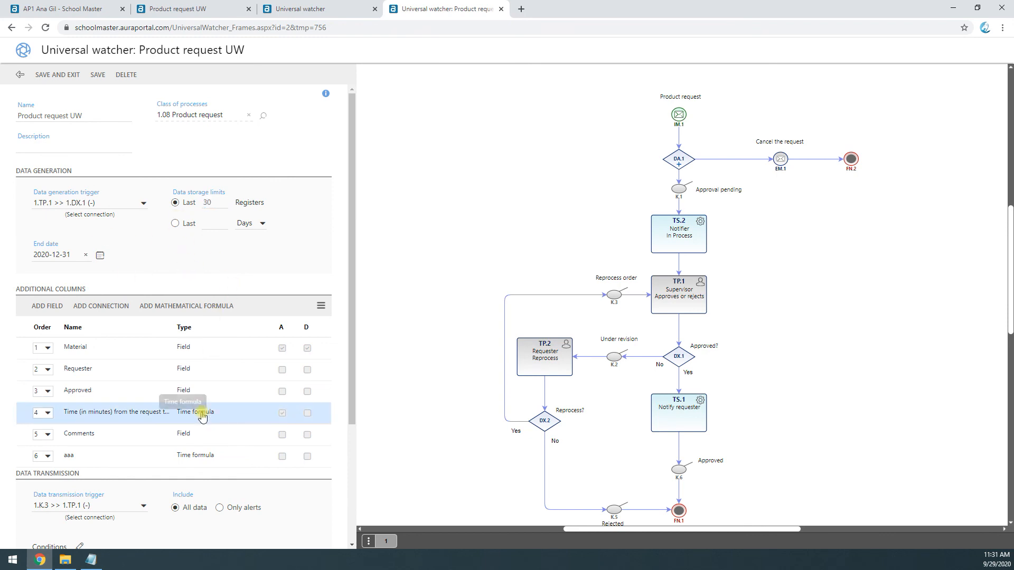
scroll(200, 412, down, 2)
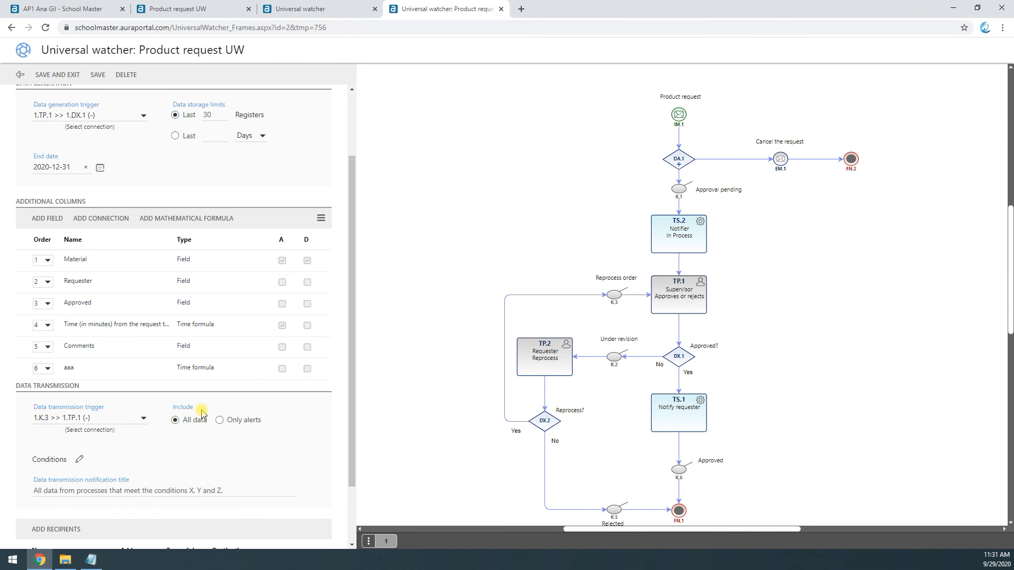